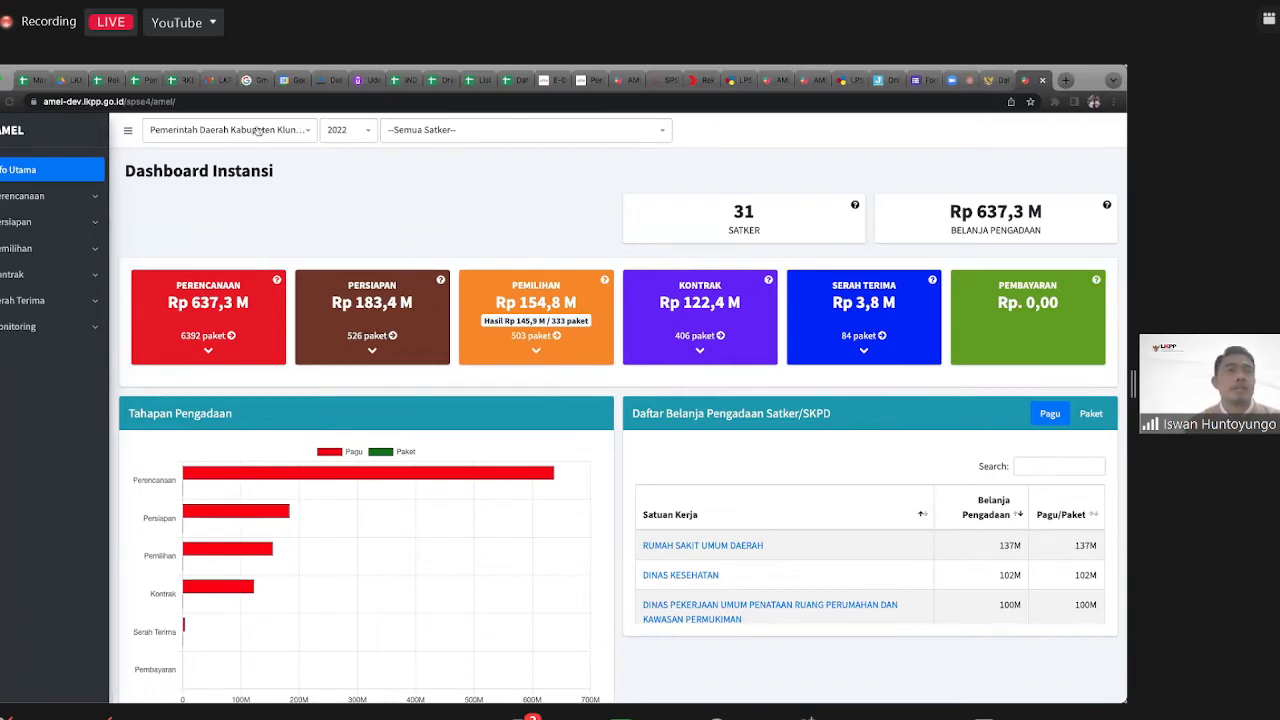
Step: Examine the institution, year and work-unit filter choices on the Dashboard Instansi without changing the selection
click(252, 140)
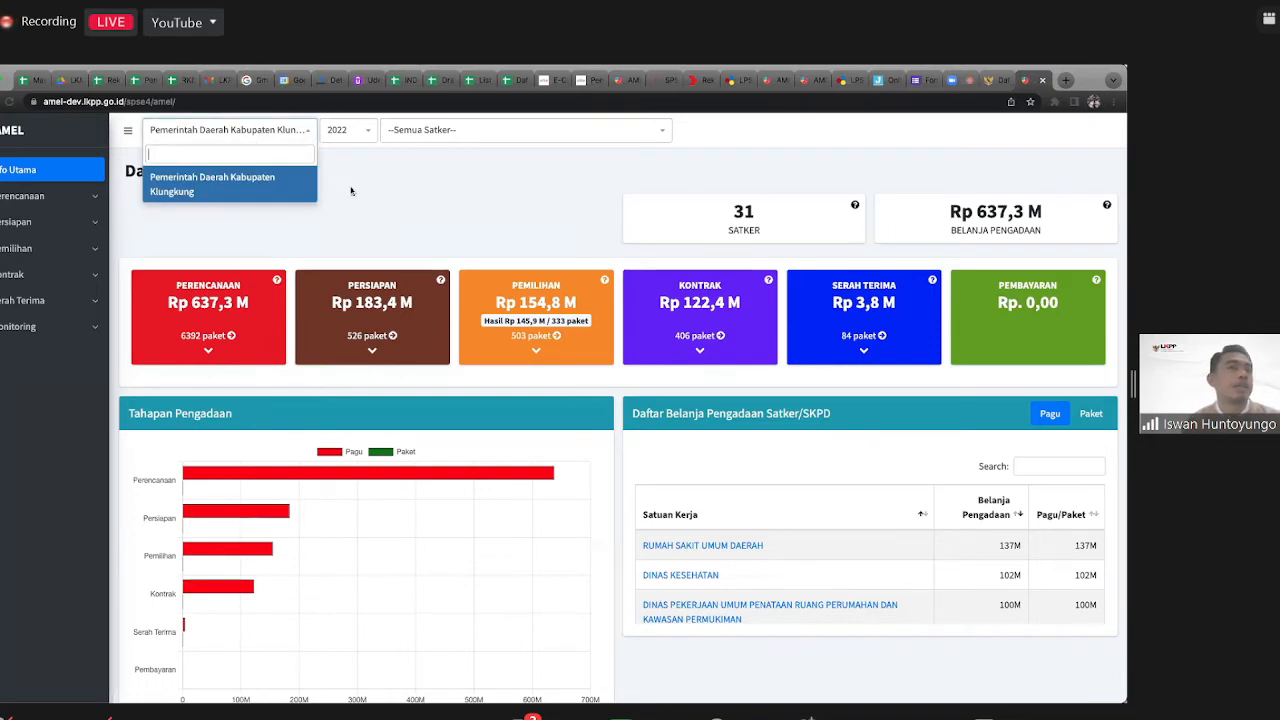
click(361, 195)
click(280, 133)
click(376, 194)
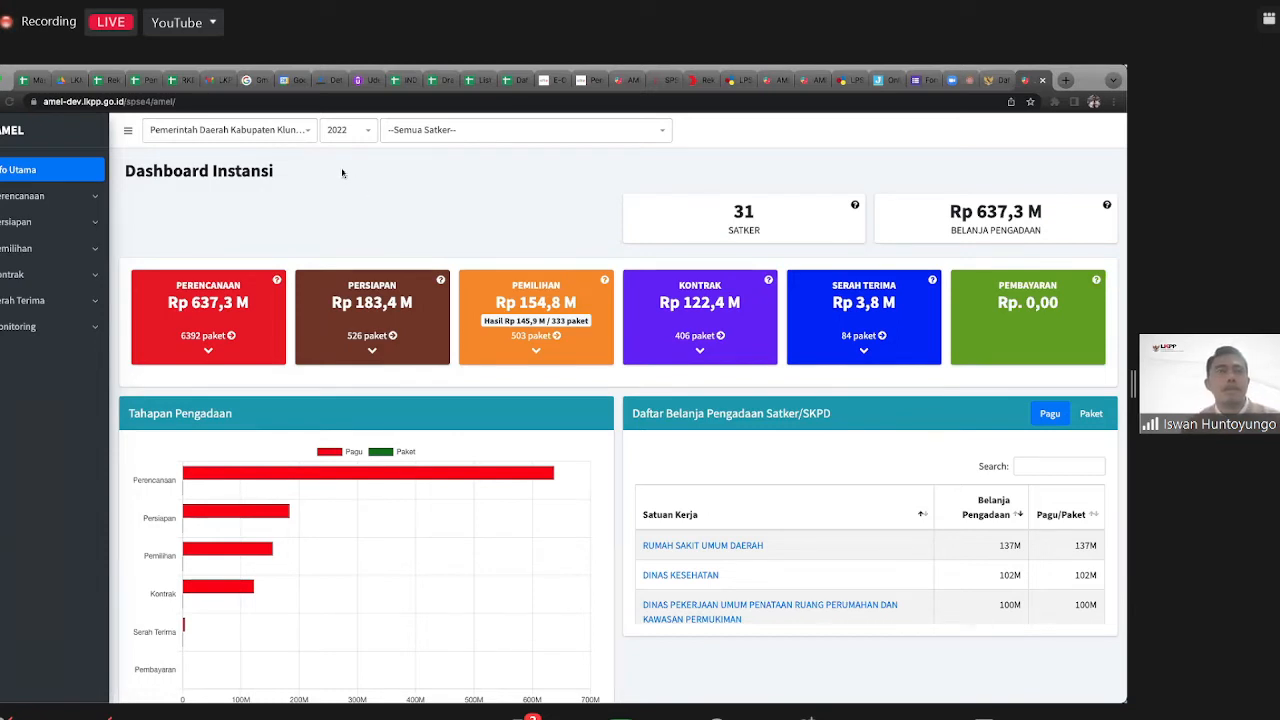
click(291, 137)
click(383, 207)
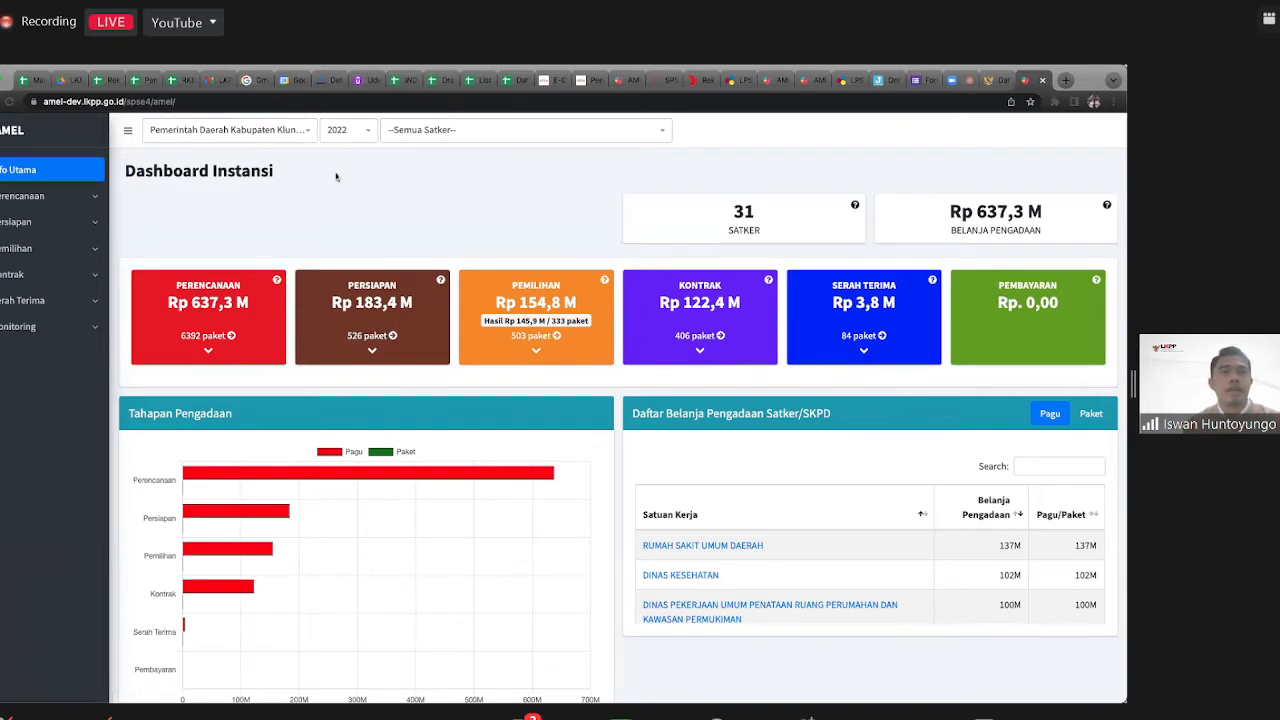
click(303, 138)
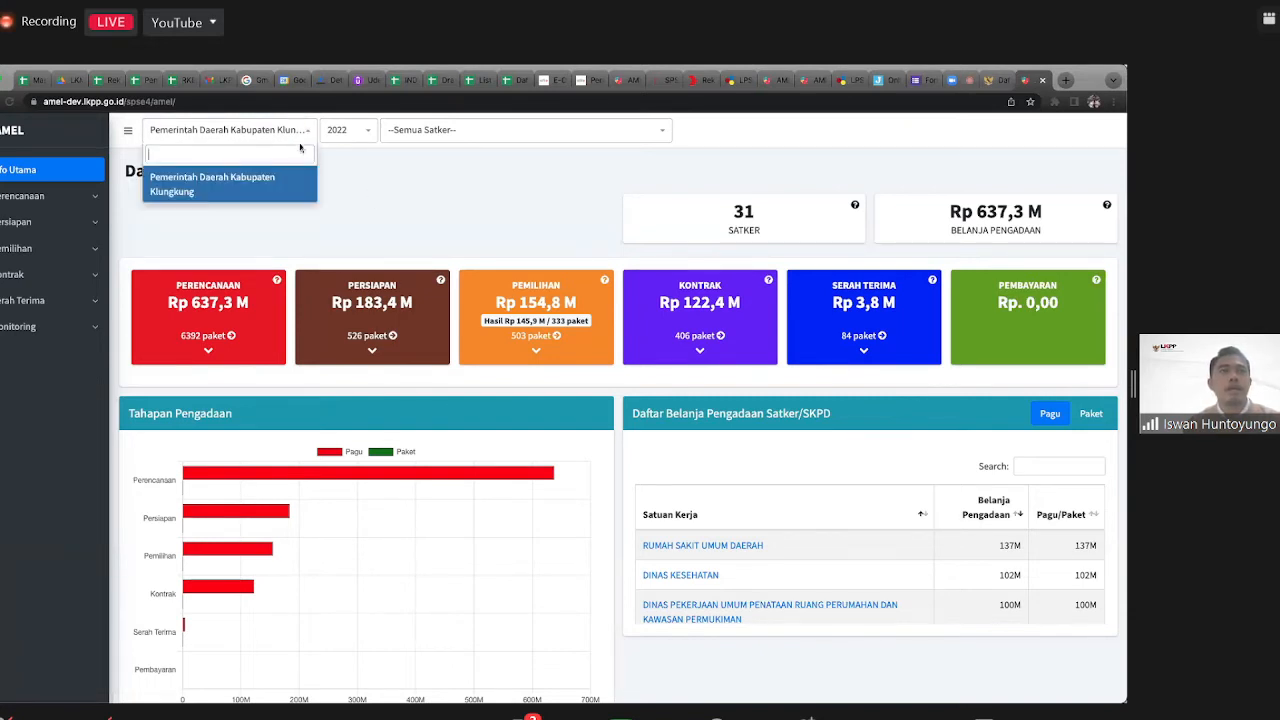
click(397, 219)
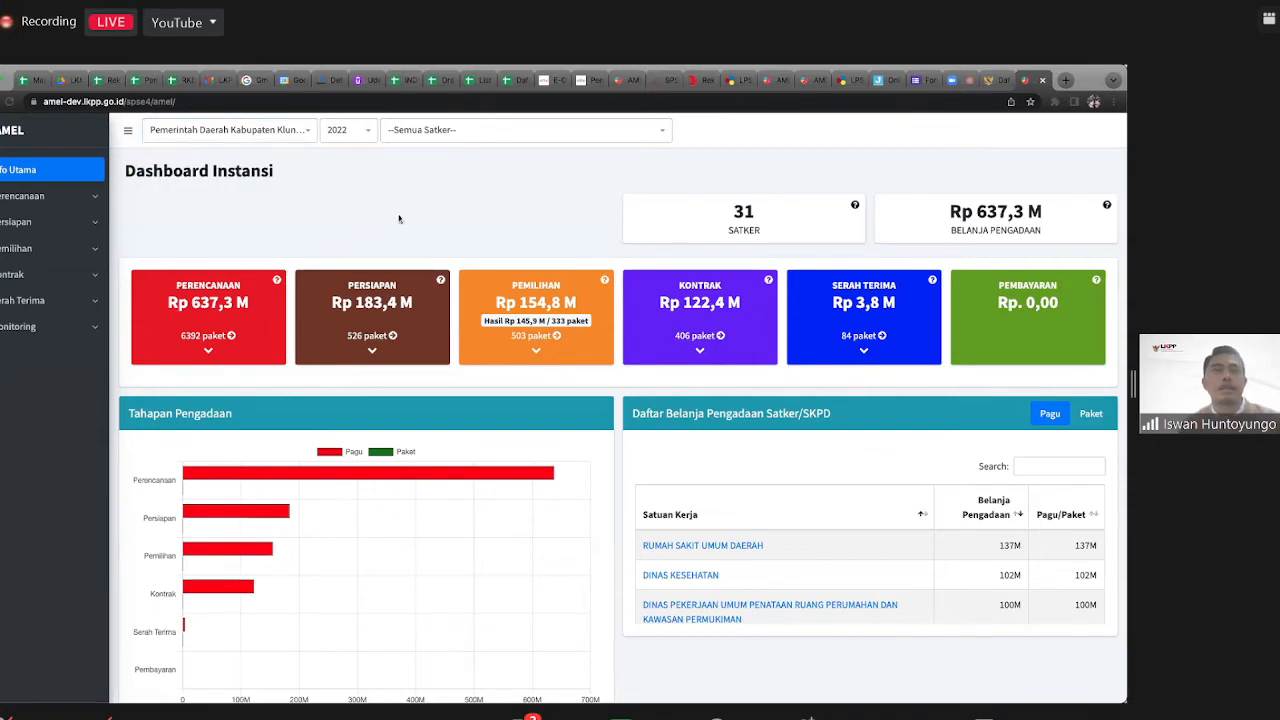
click(450, 132)
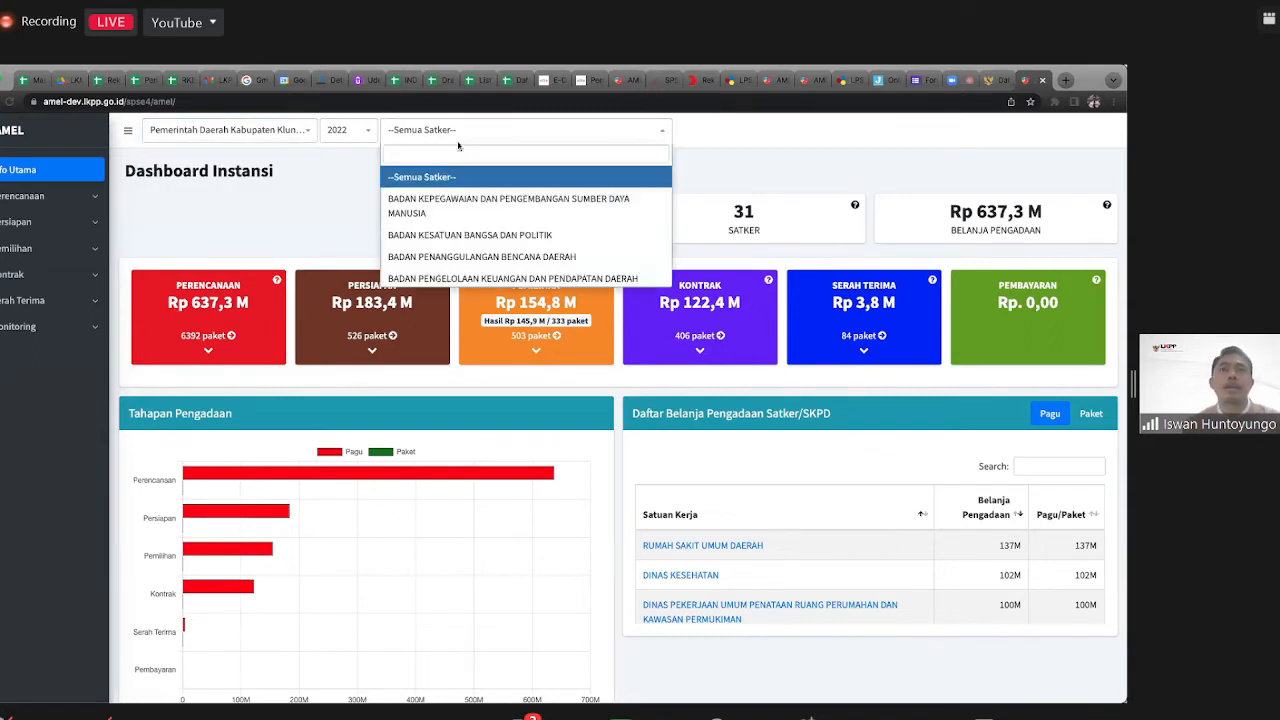
click(365, 185)
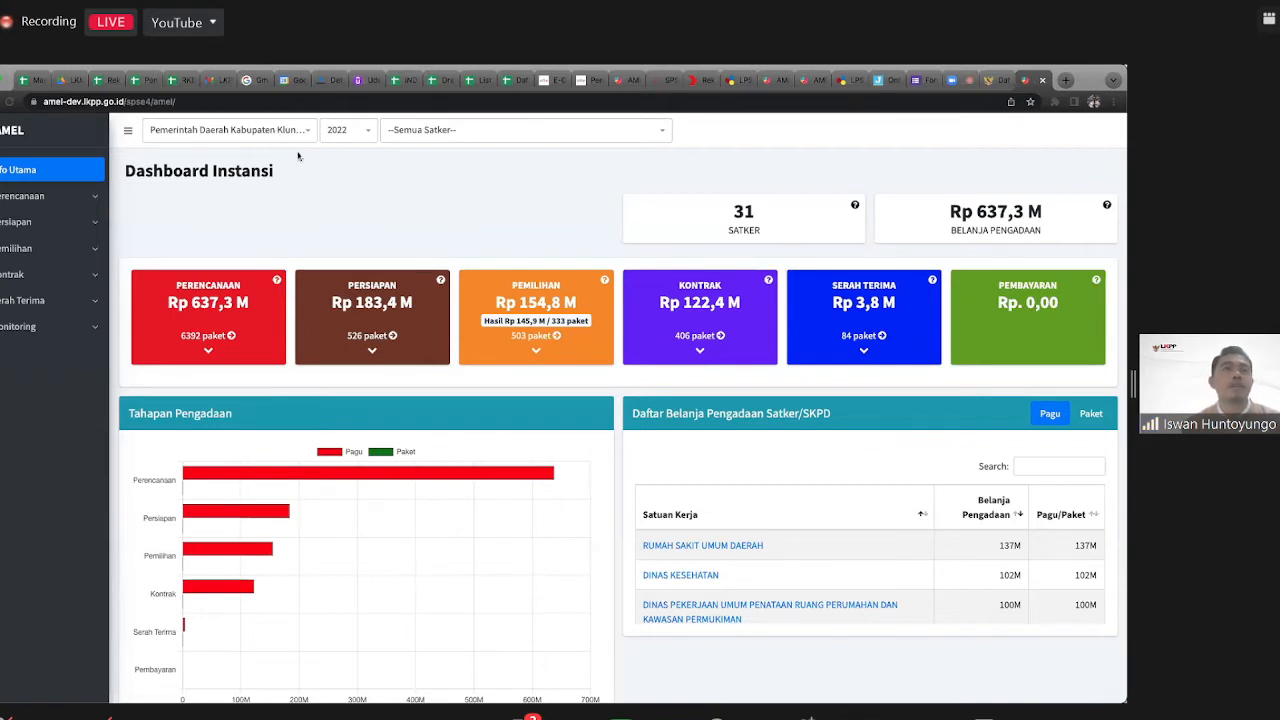
click(233, 131)
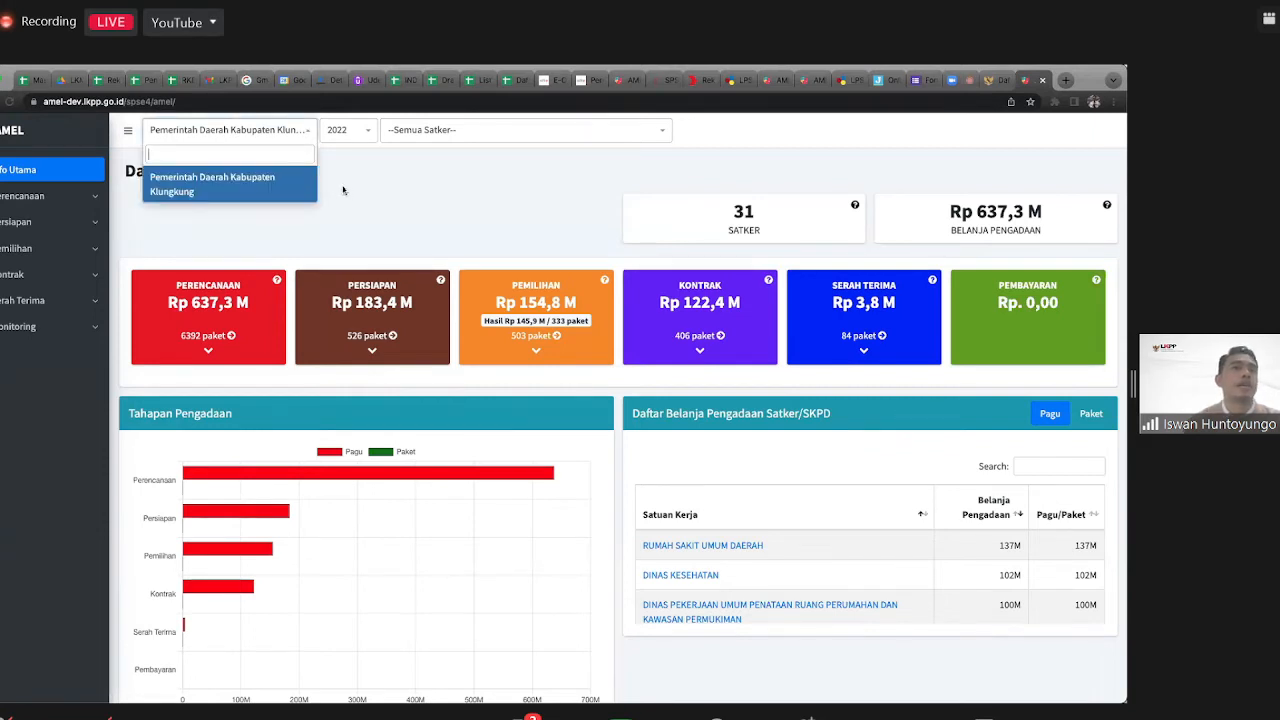
click(271, 133)
click(271, 133)
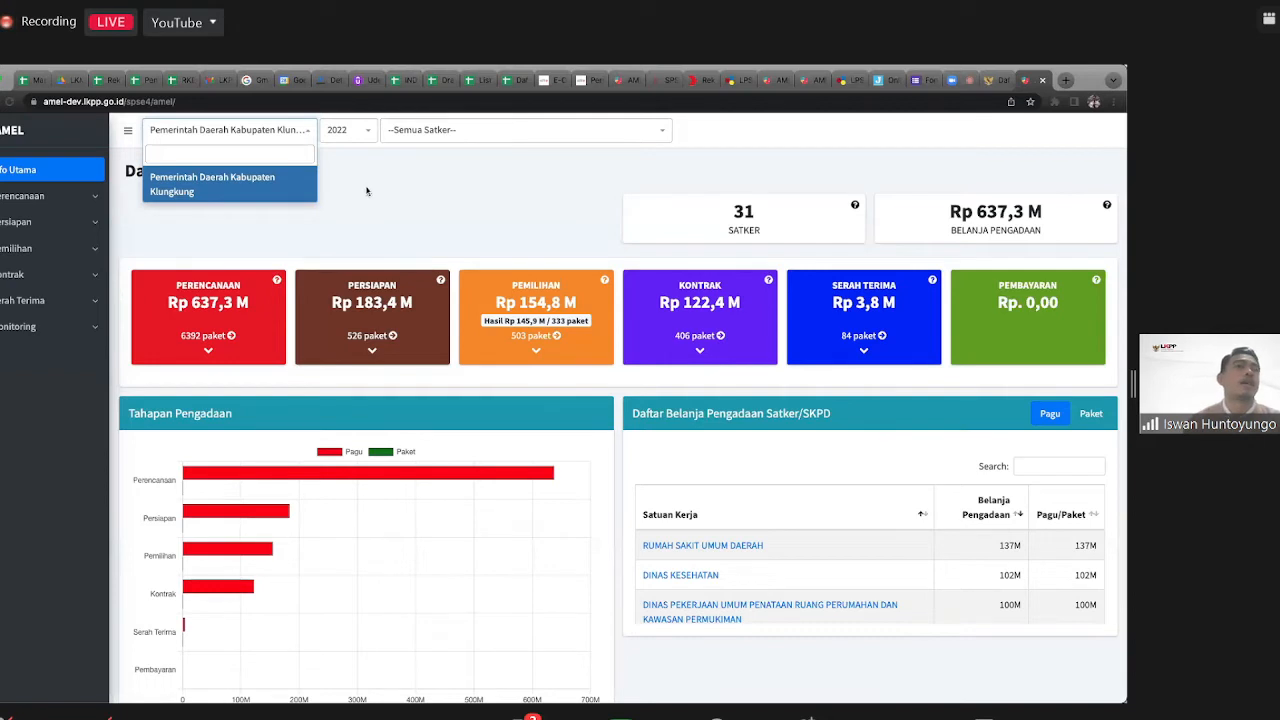
click(371, 192)
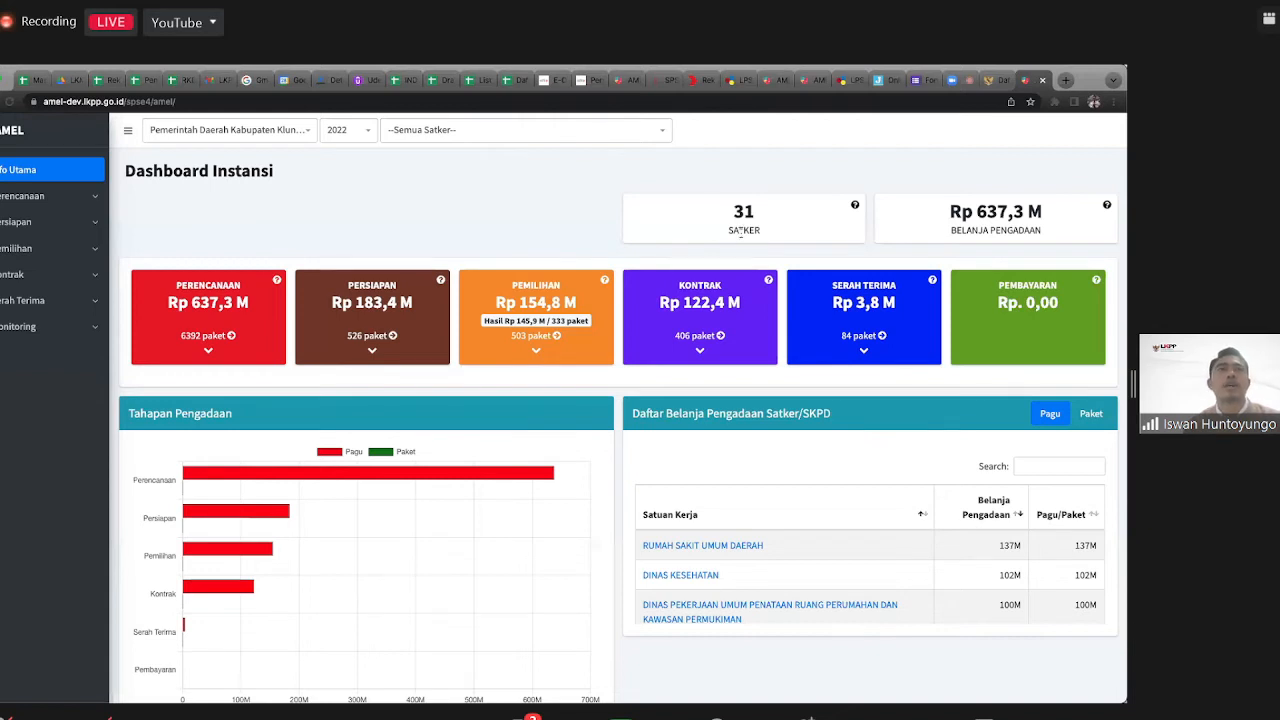
click(369, 135)
click(557, 182)
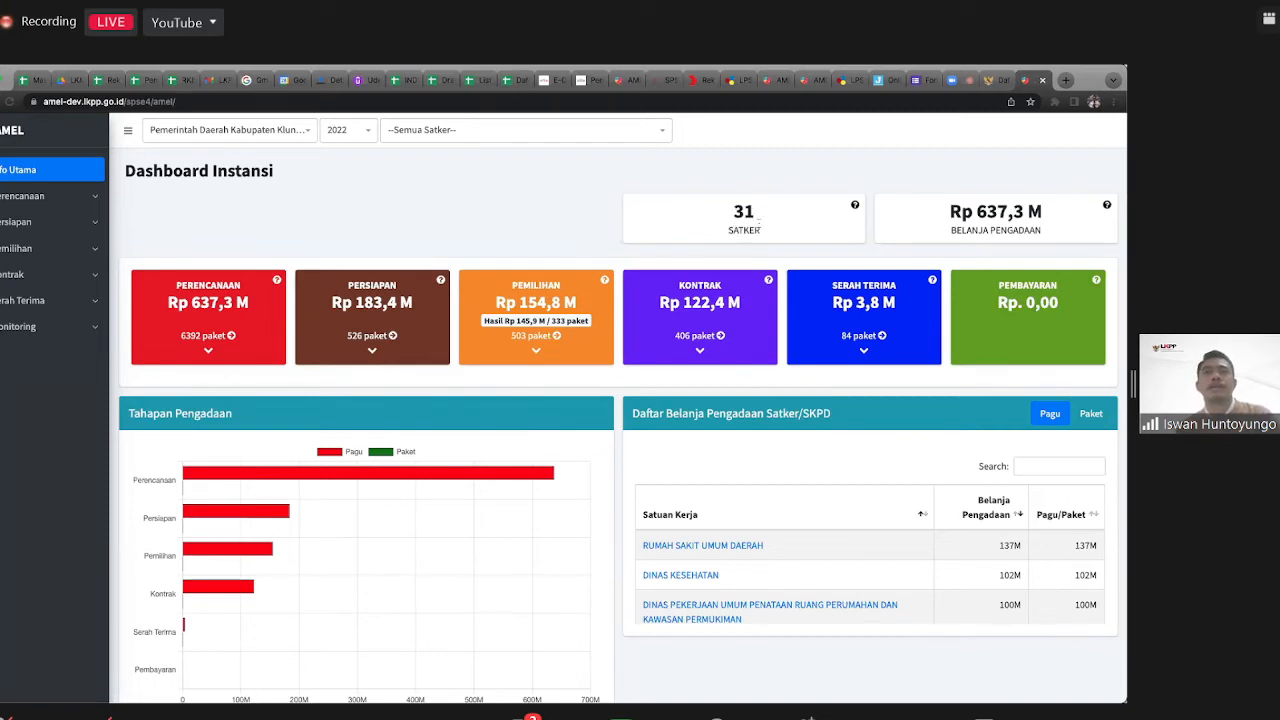
Step: Open the Rekap Satker planning page, show 100 entries and review the full list of work units that have announced their RUP
click(40, 196)
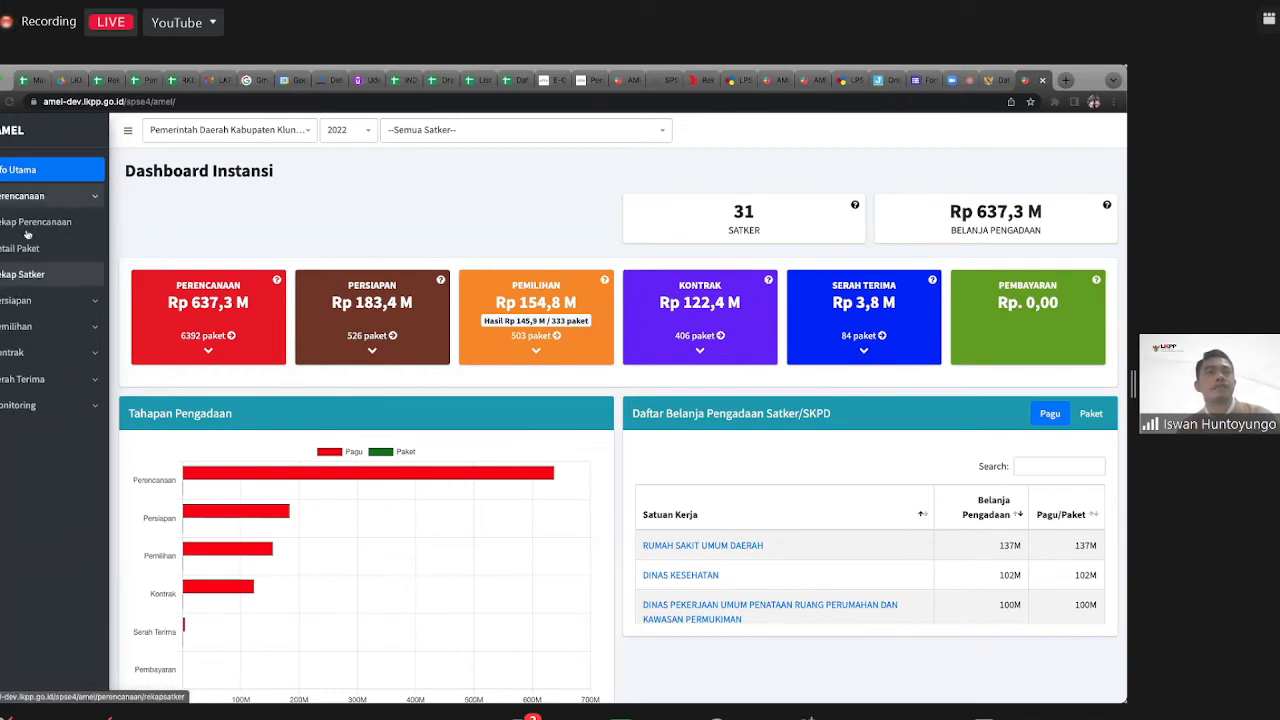
click(35, 274)
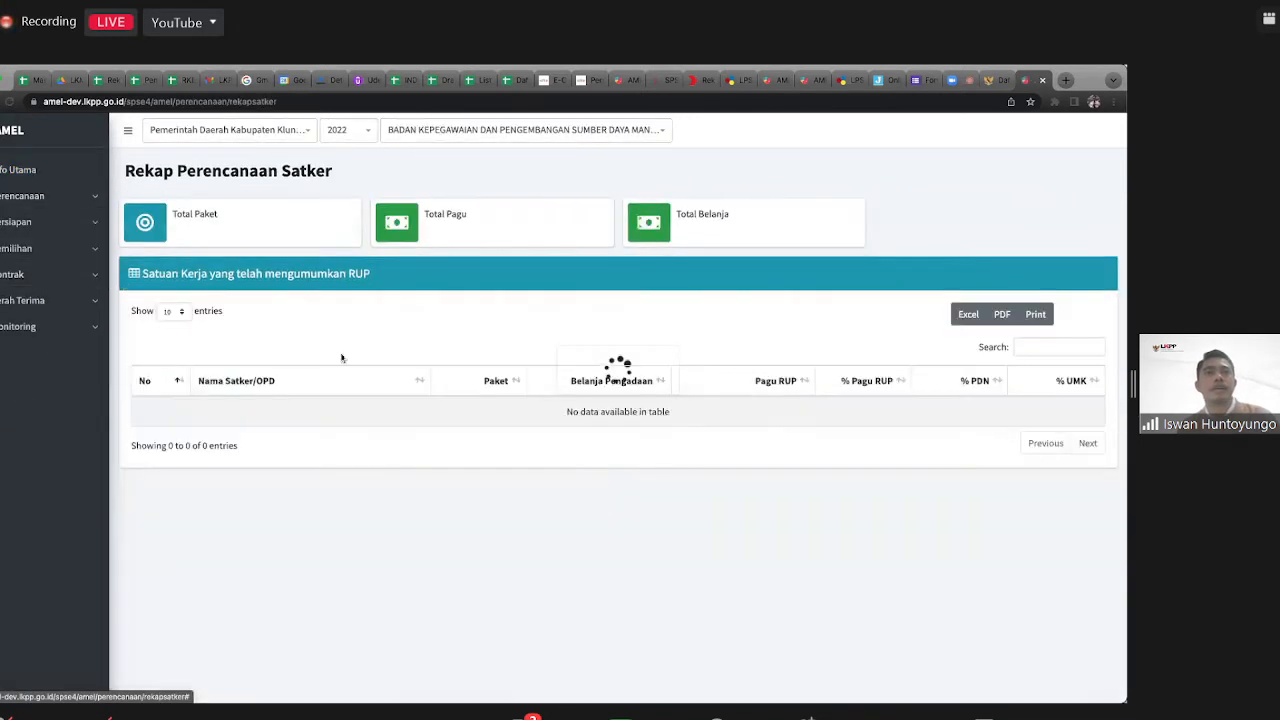
scroll(343, 411, down, 2)
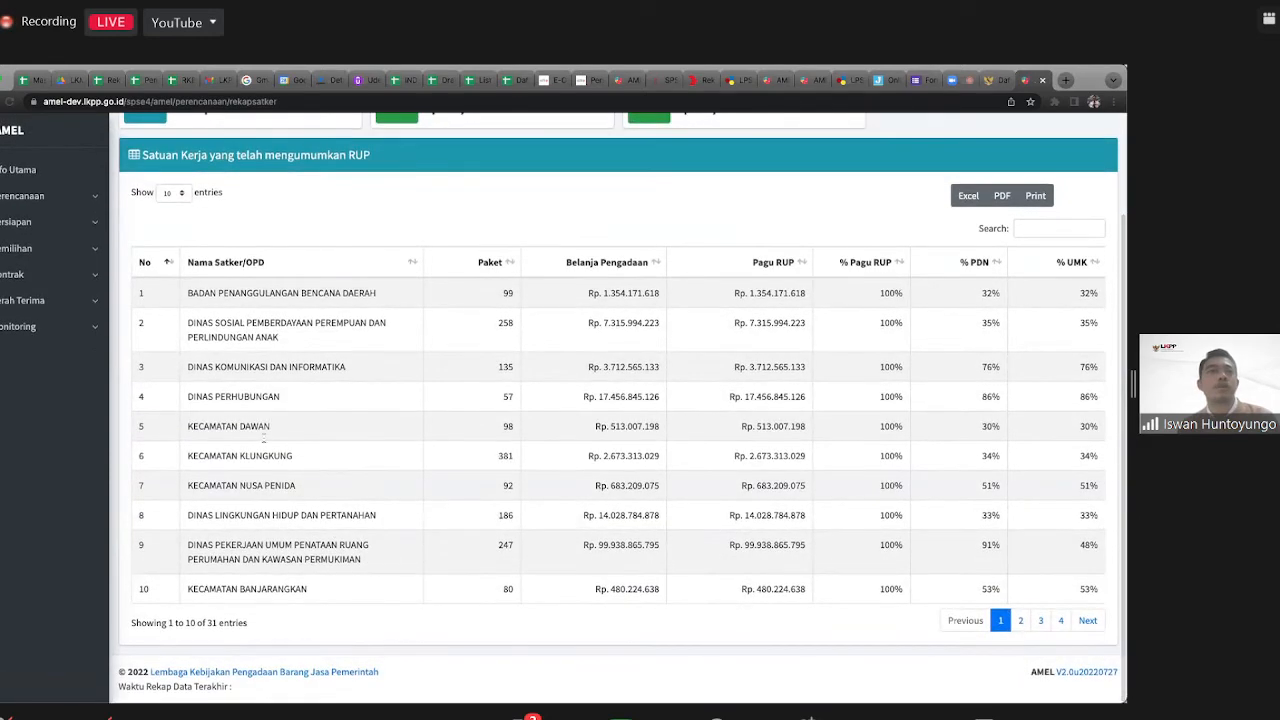
click(172, 192)
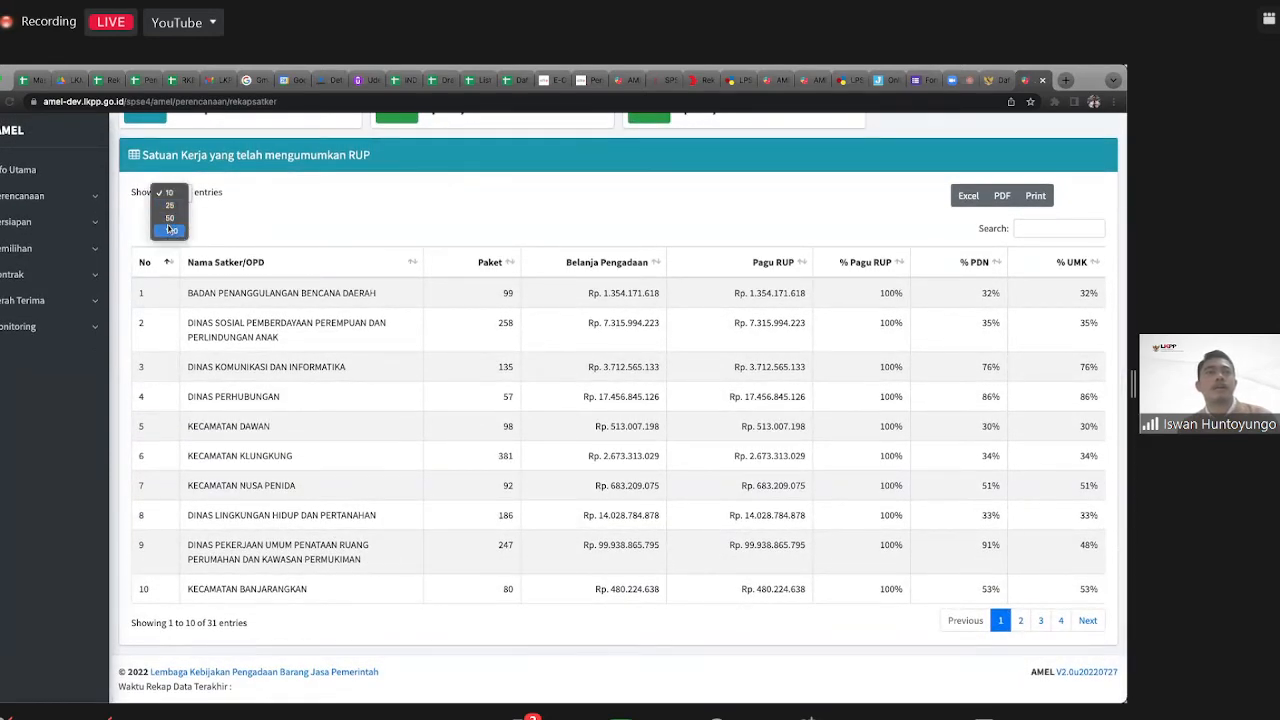
click(172, 230)
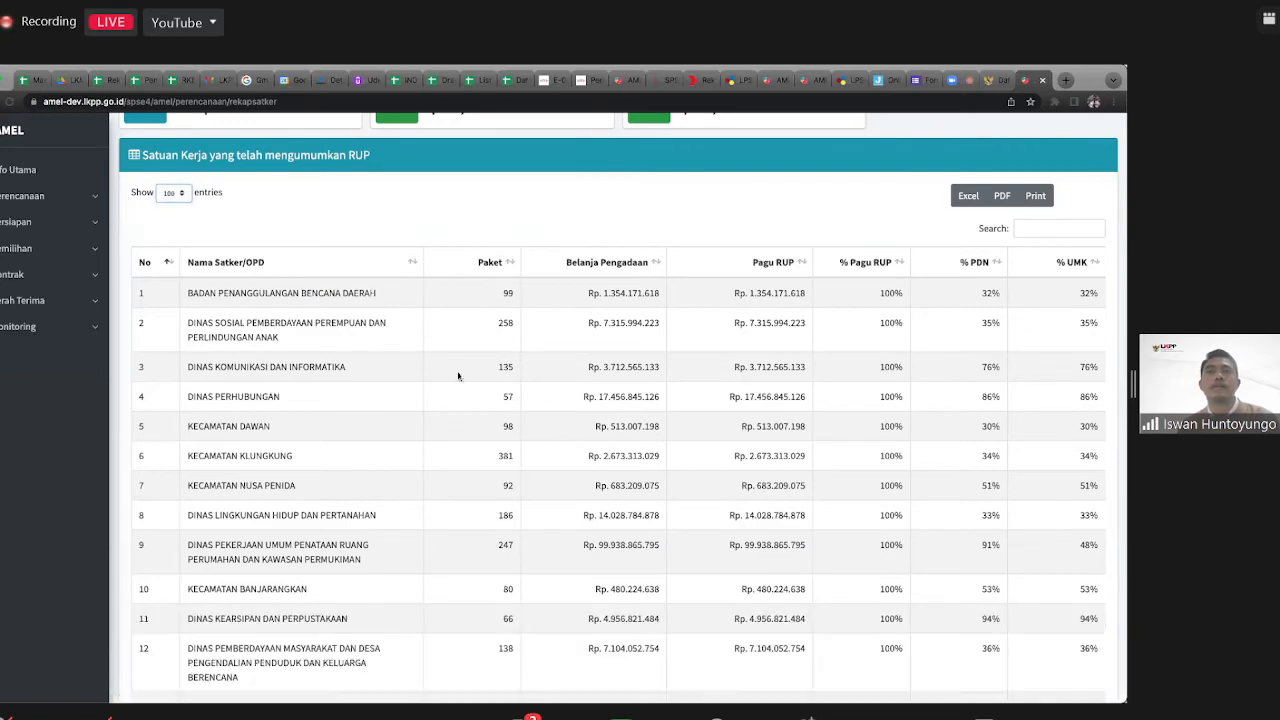
scroll(329, 586, up, 2)
scroll(329, 586, down, 8)
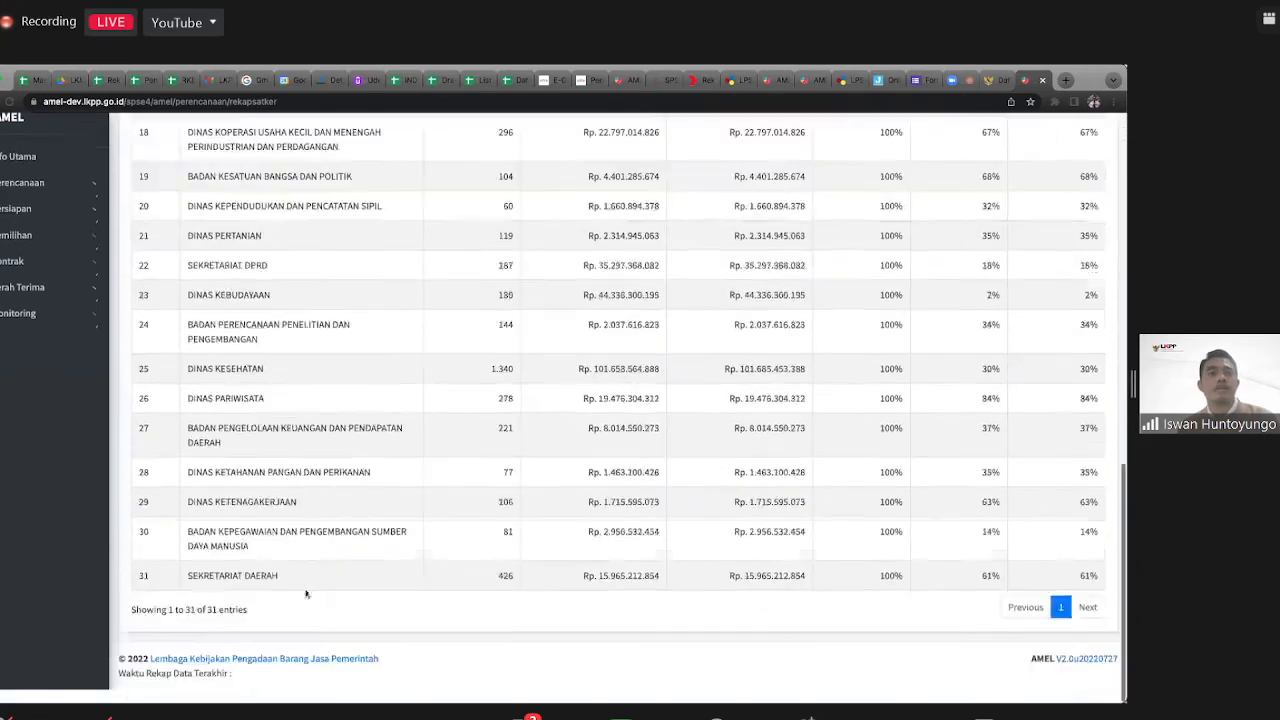
scroll(262, 586, up, 5)
scroll(240, 618, down, 5)
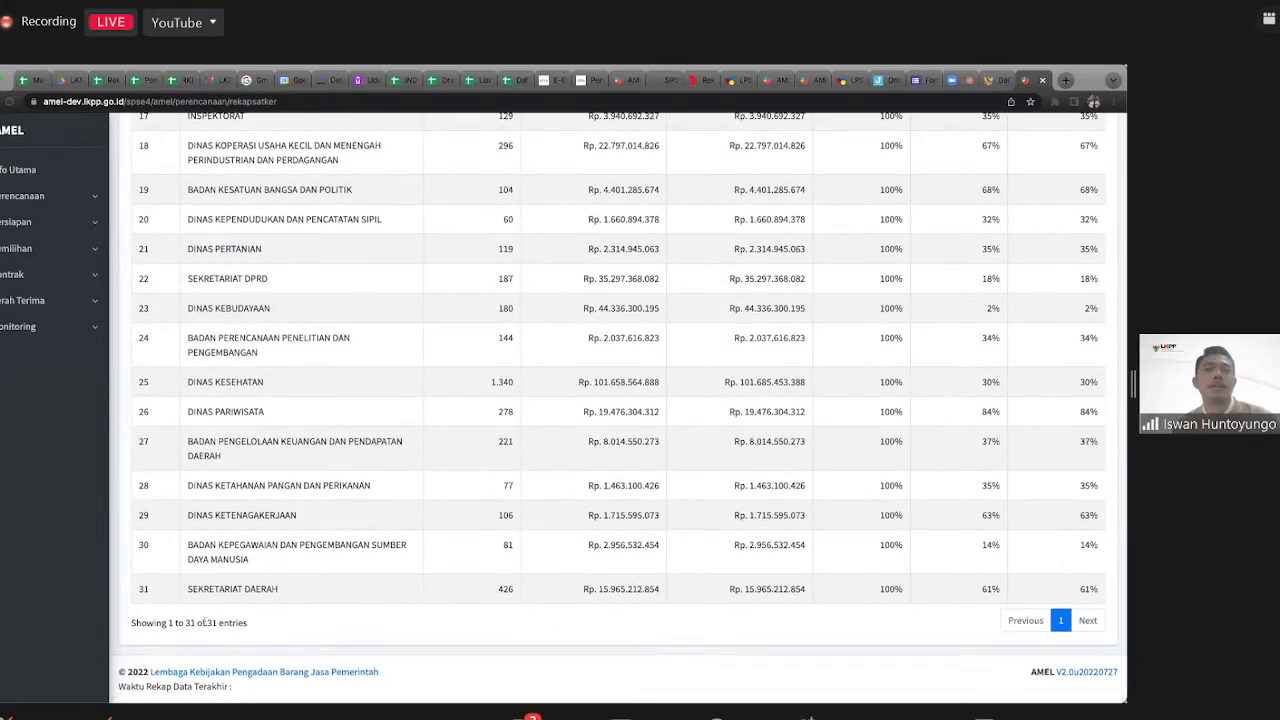
scroll(284, 560, up, 15)
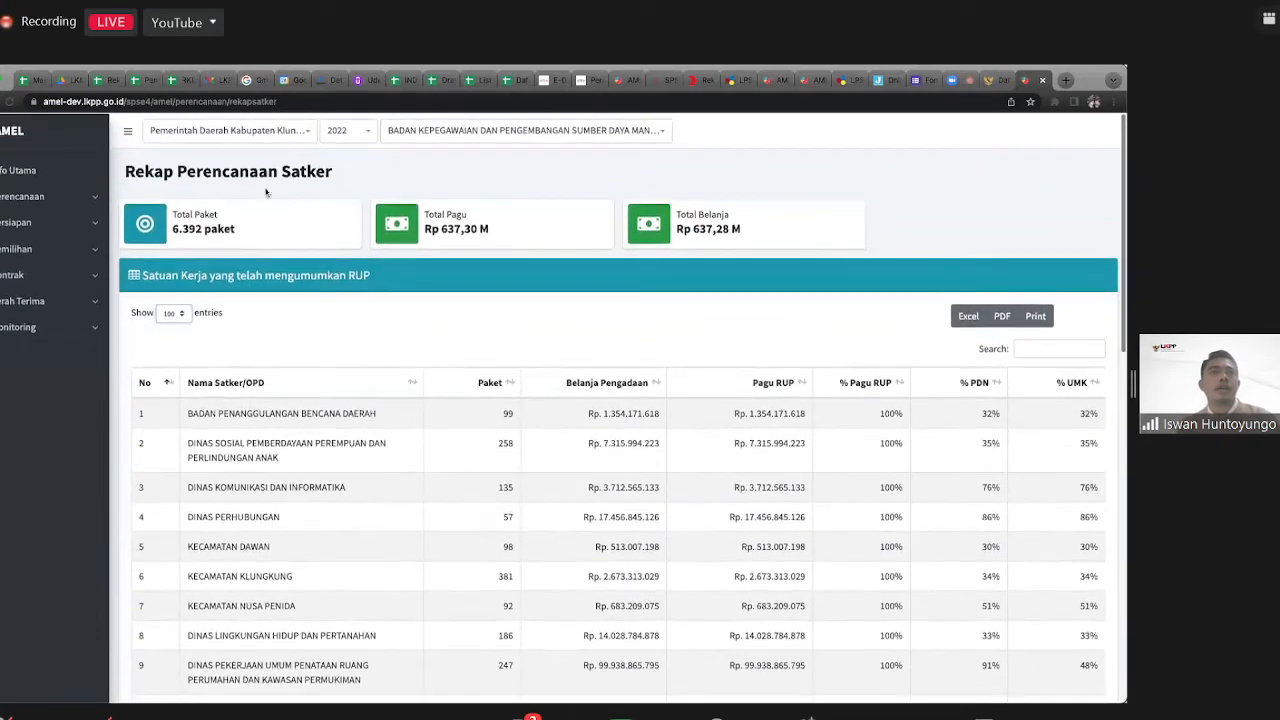
Step: Compare the Satker figure on the main dashboard with the work-unit table on the Rekap Satker planning page
click(40, 170)
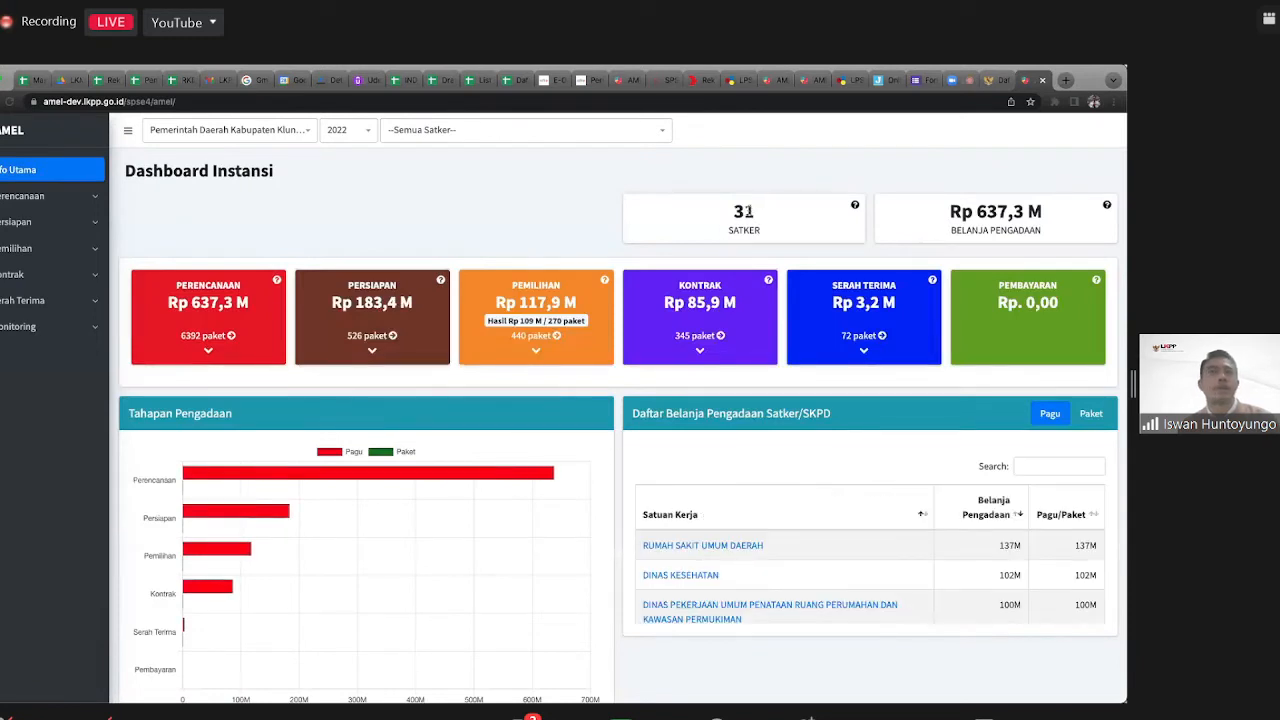
double_click(745, 211)
click(60, 196)
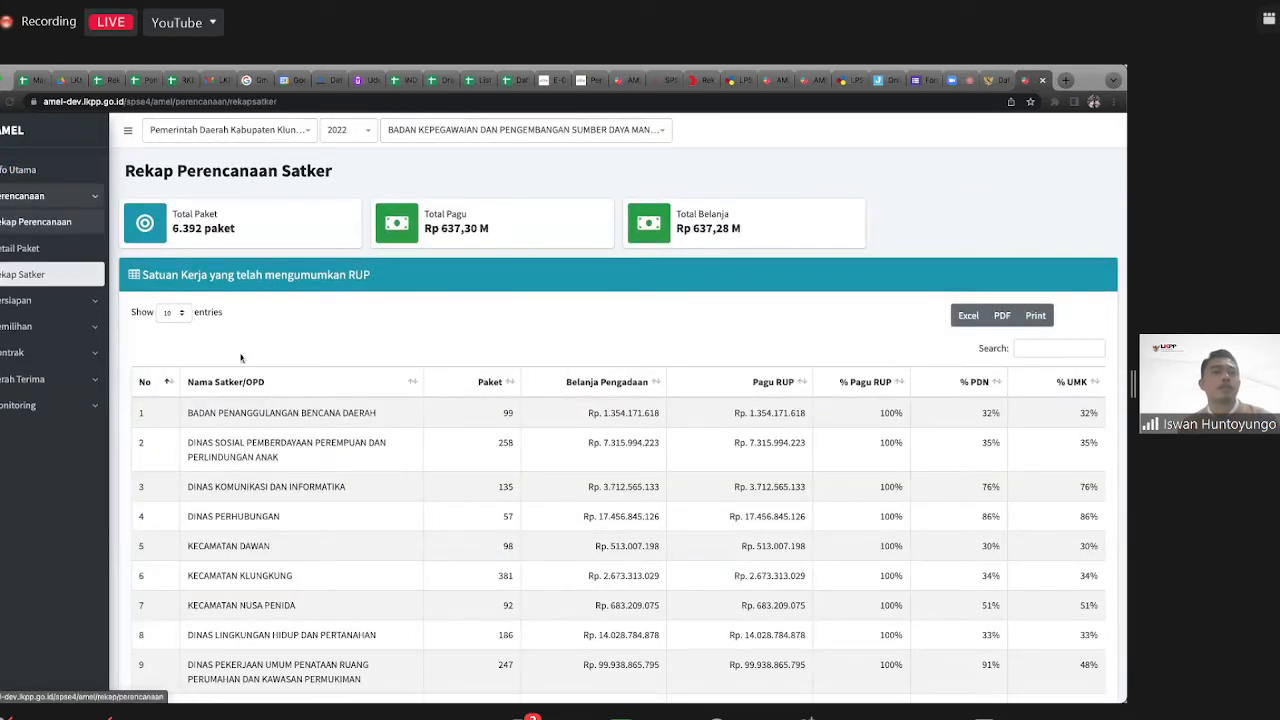
scroll(253, 608, down, 2)
scroll(253, 608, up, 2)
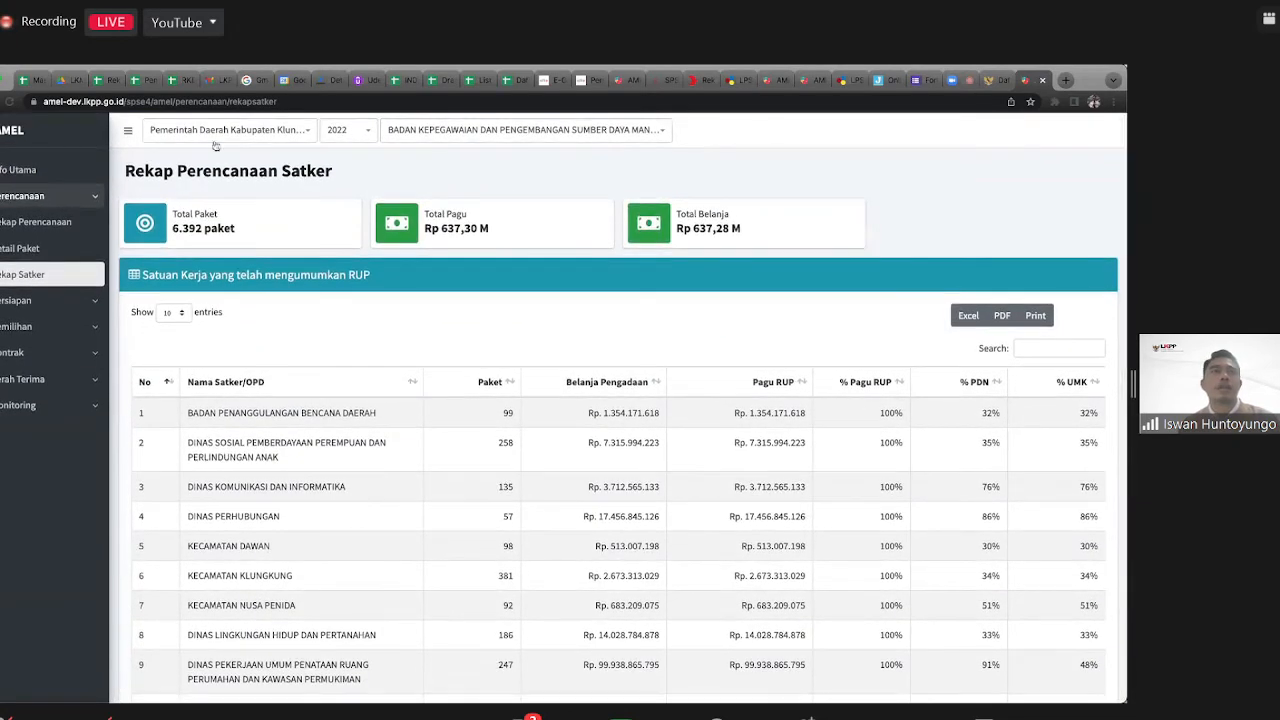
Step: Return to the main dashboard, expand the stage card details and check the explanation of the UMK value under Perencanaan
click(58, 169)
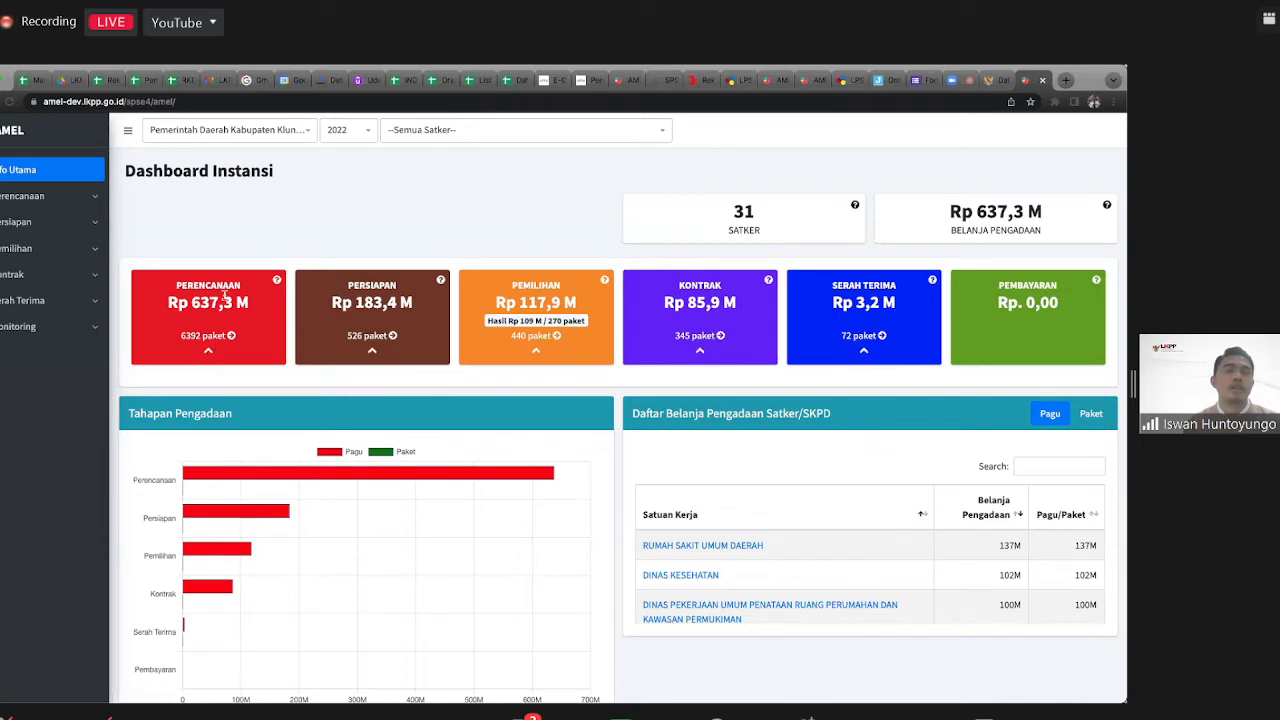
click(209, 349)
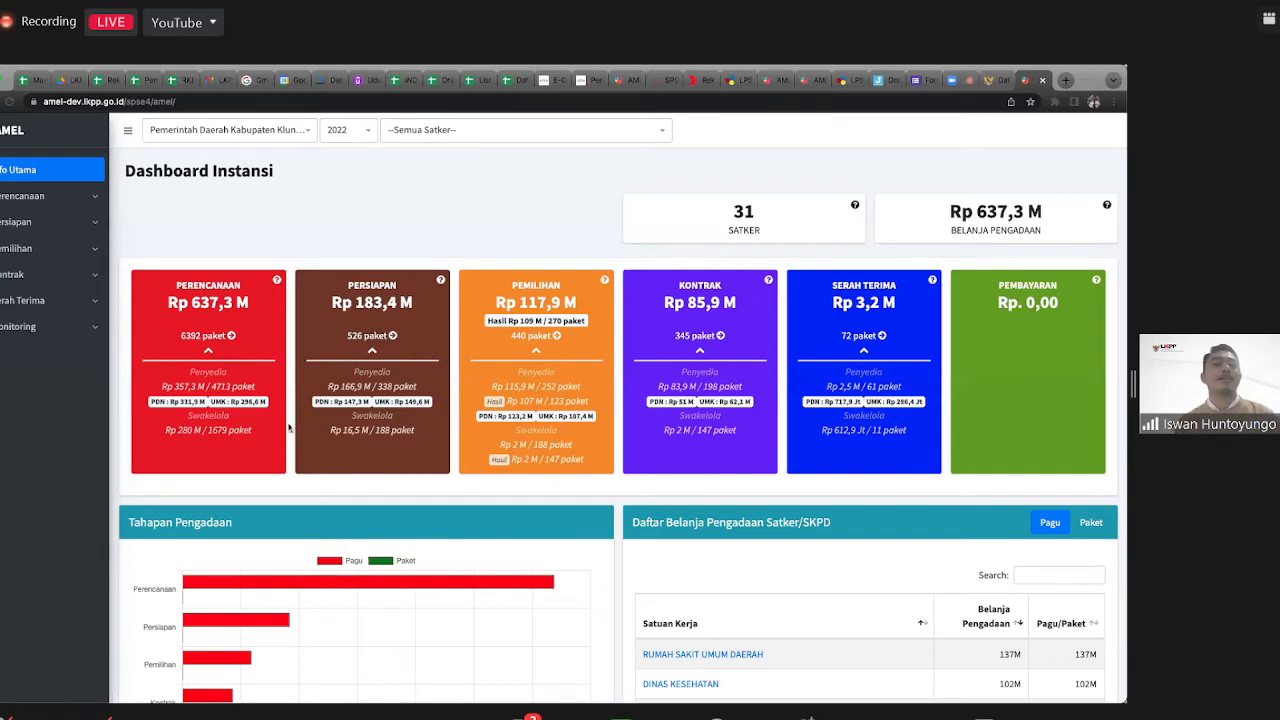
mouse_move(250, 400)
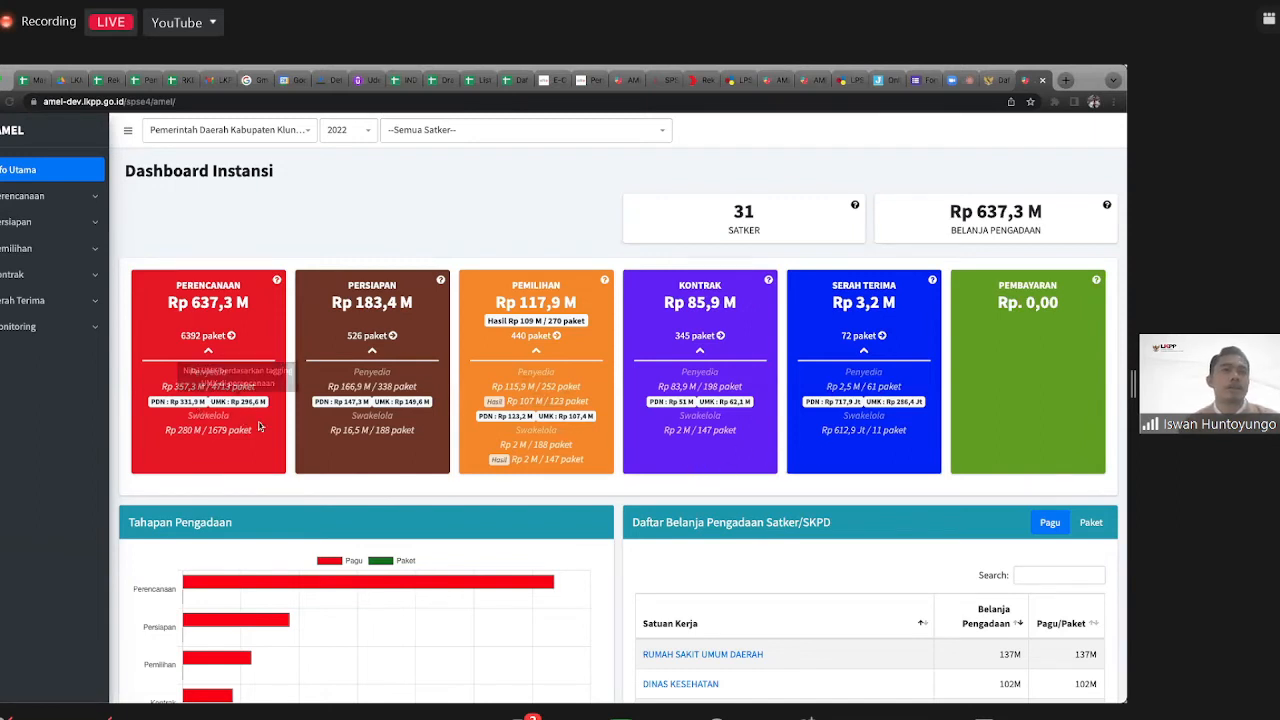
Step: View the Rekap Perencanaan dashboard and the Rekap Satker page of the planning stage
click(61, 204)
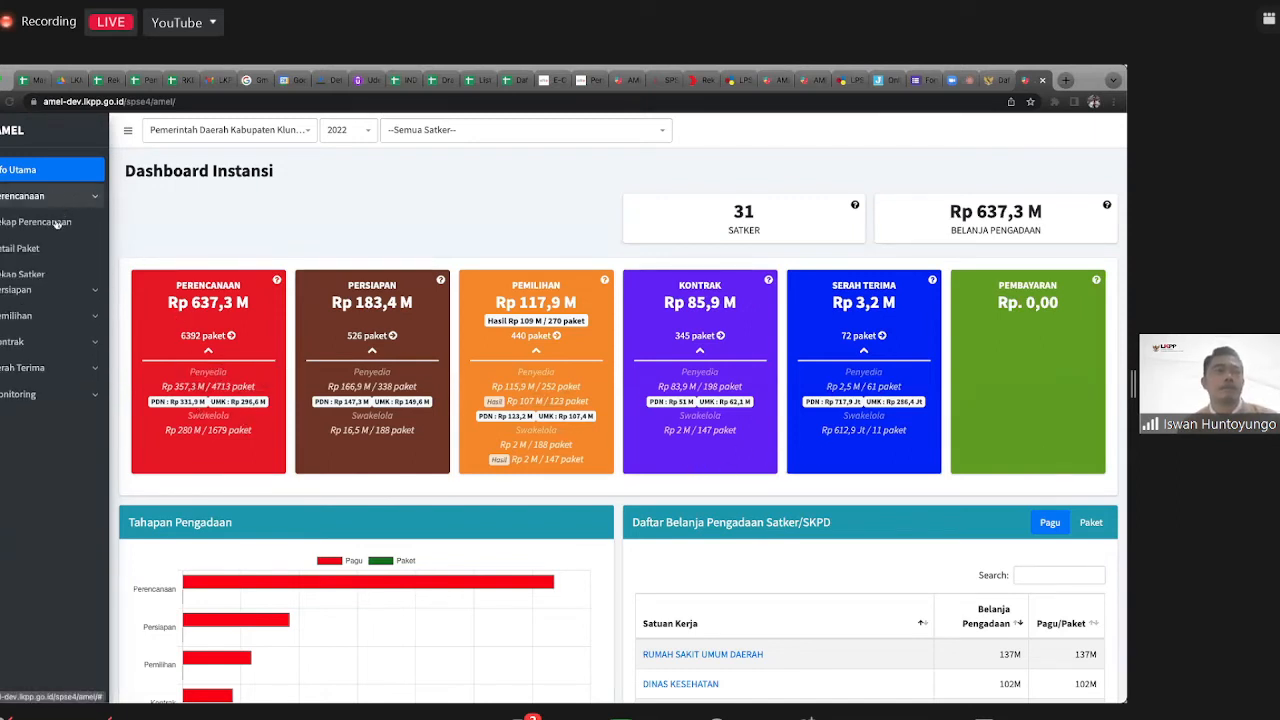
click(55, 220)
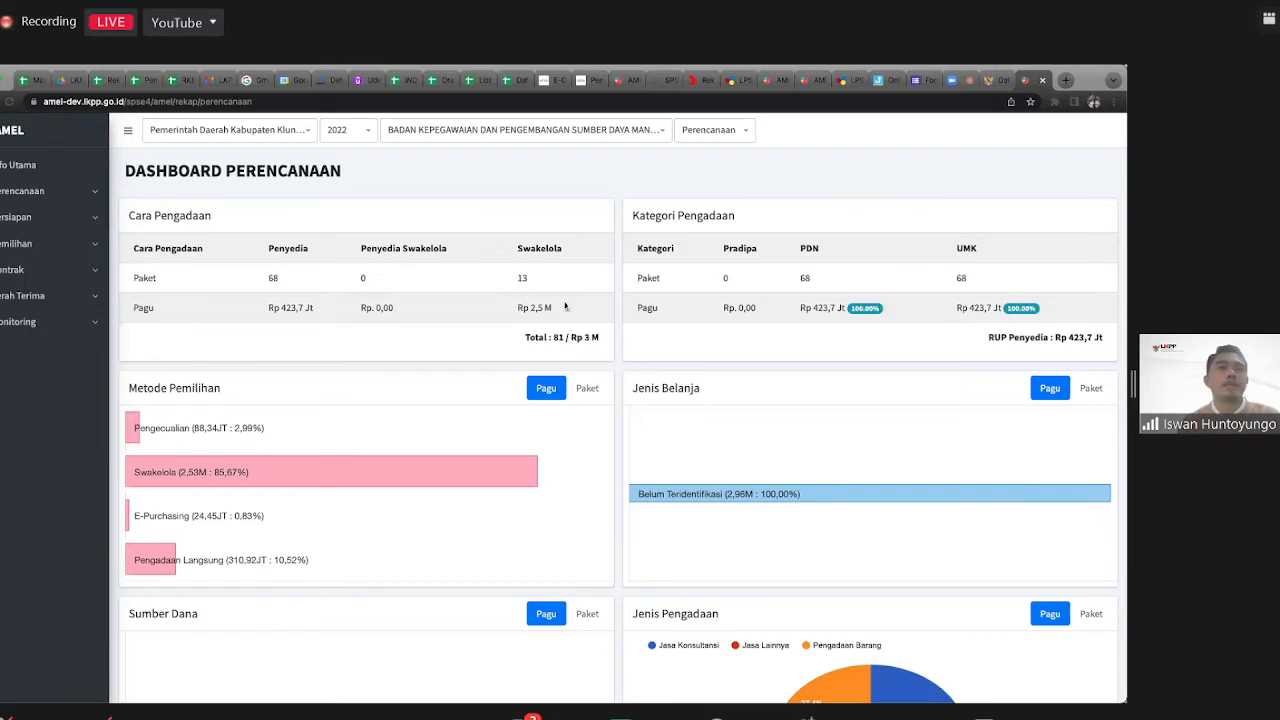
click(39, 222)
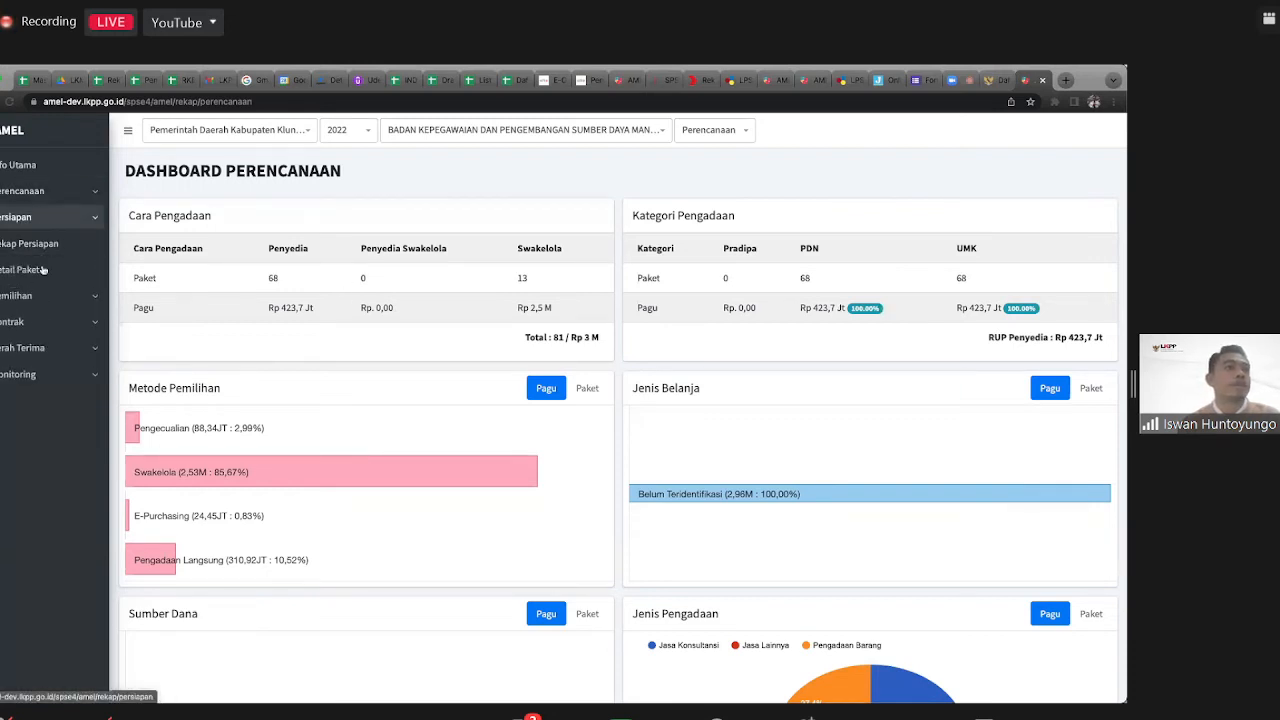
click(40, 195)
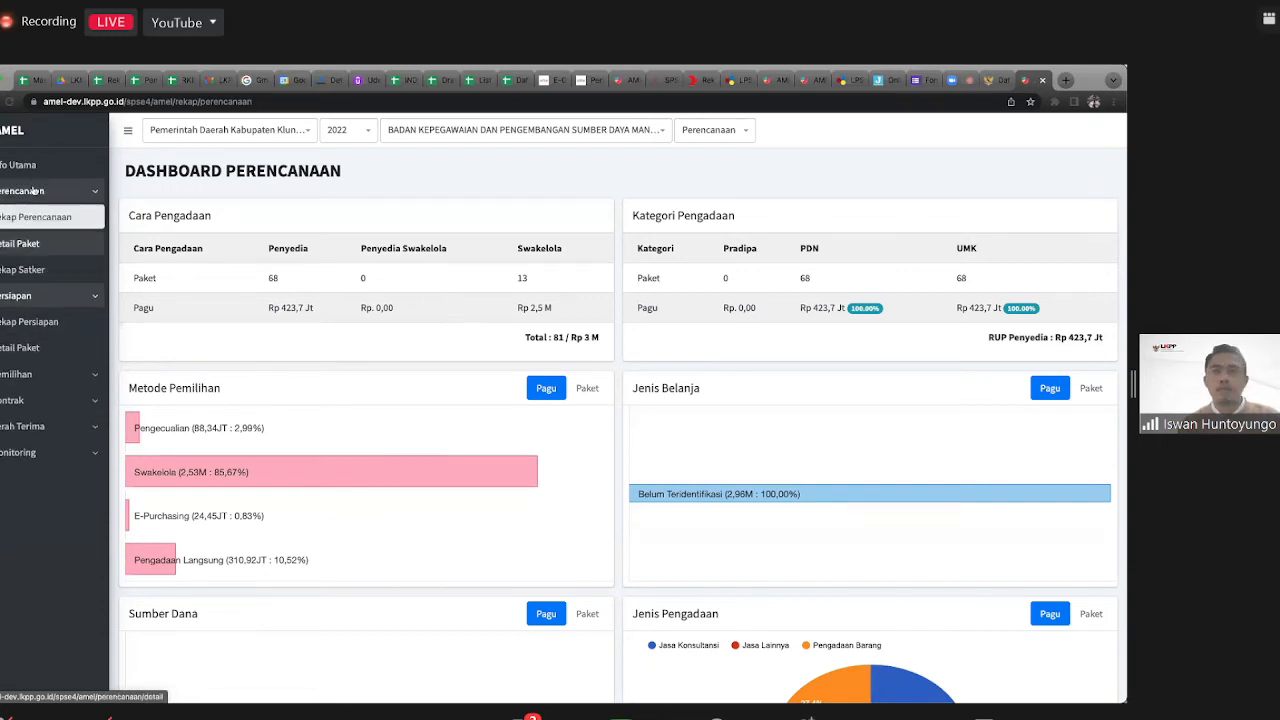
click(36, 268)
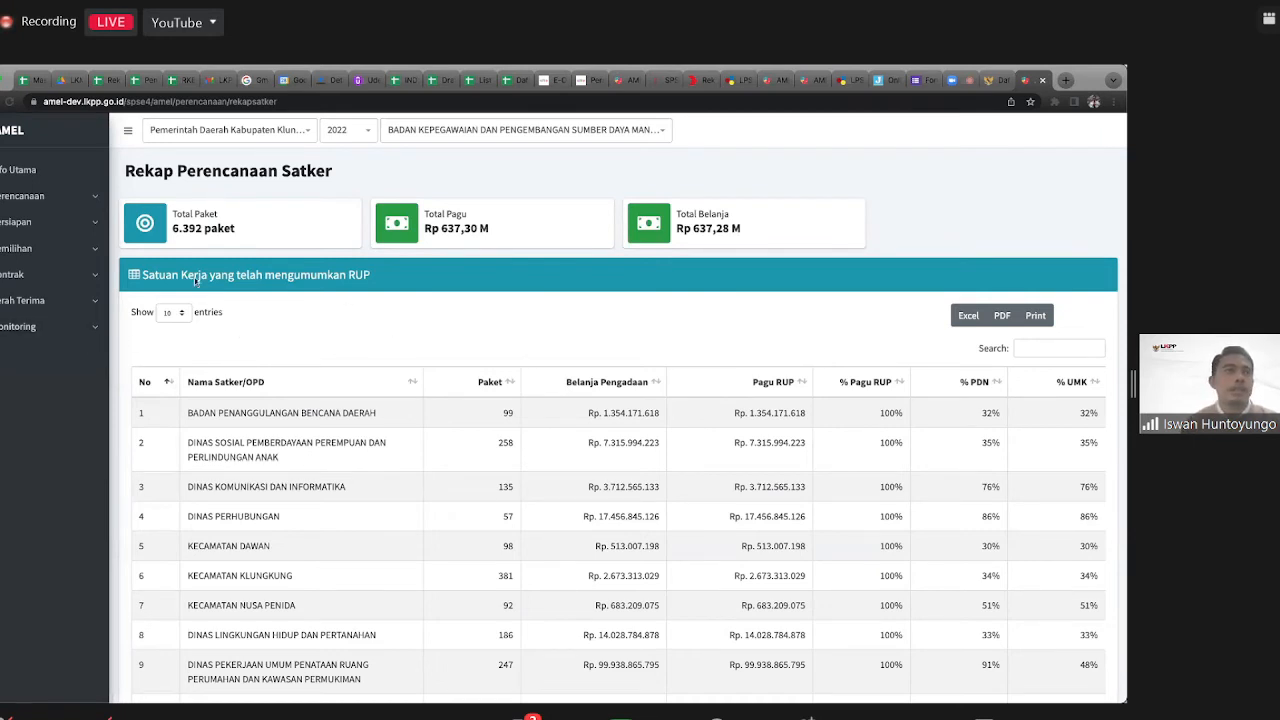
Step: Open Monitoring Paket from the main dashboard and list the packages for all work units (--Semua Satker--)
click(46, 176)
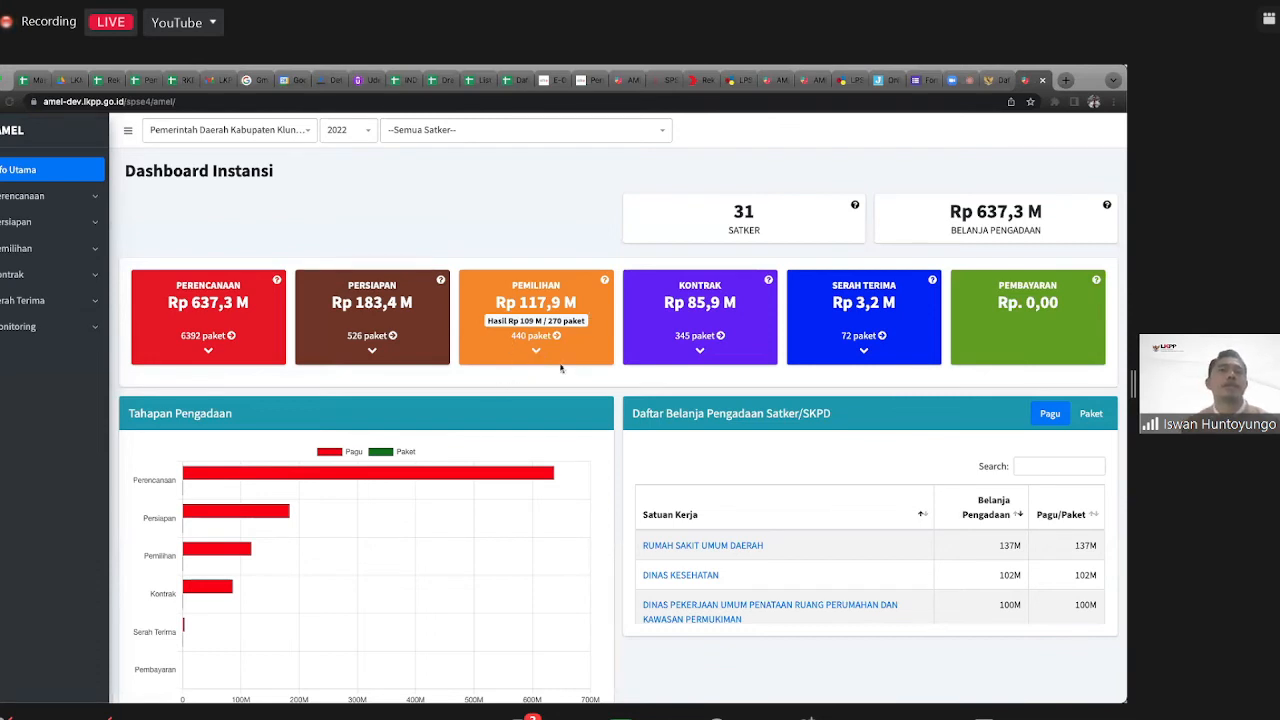
click(42, 324)
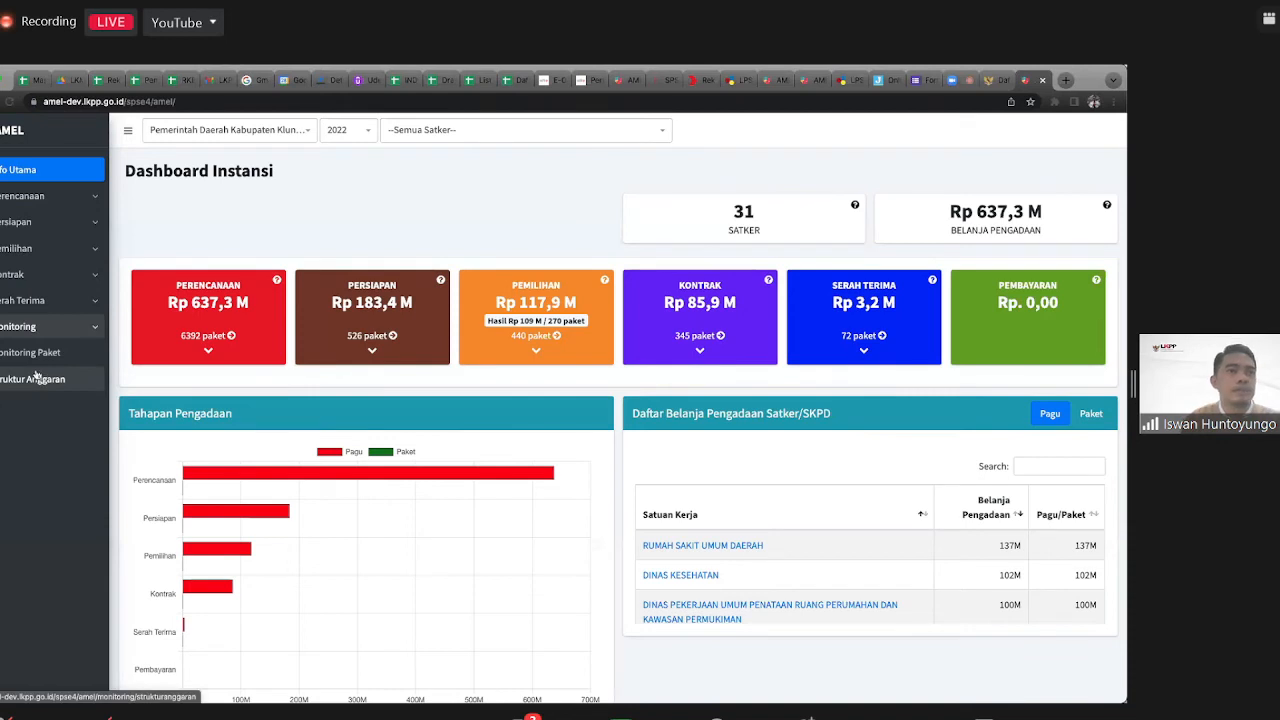
click(33, 362)
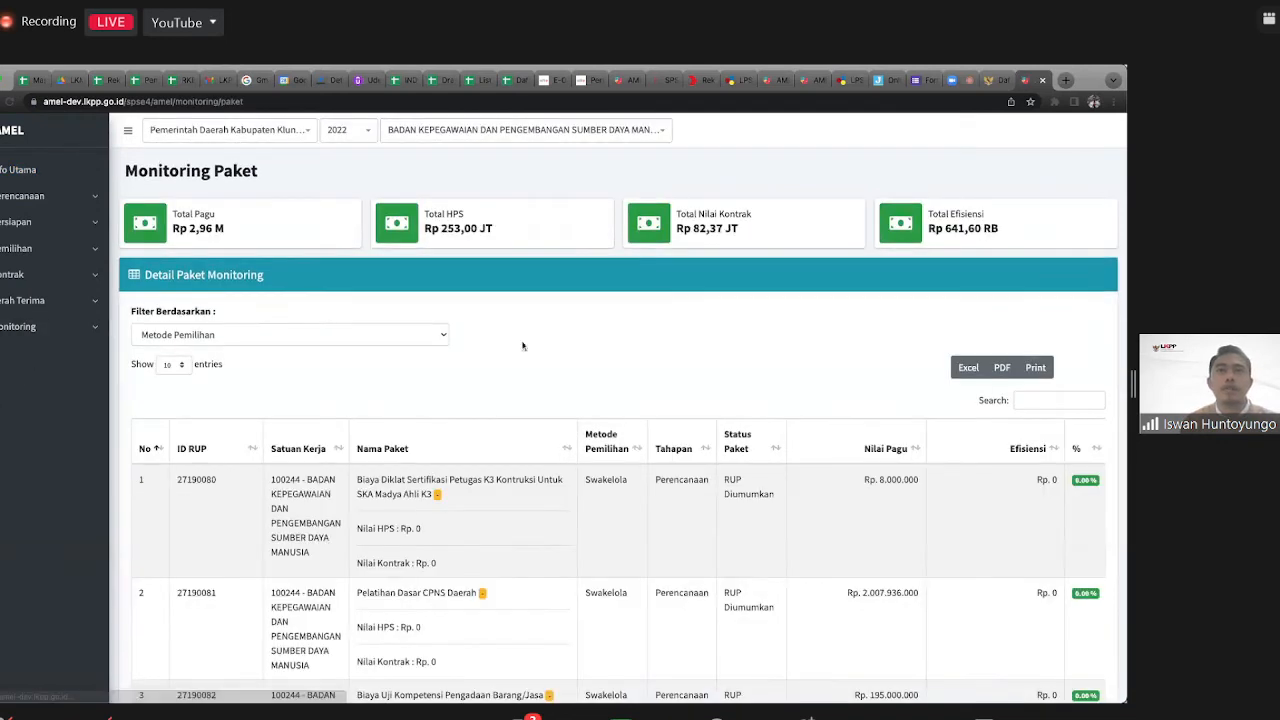
click(557, 132)
click(510, 172)
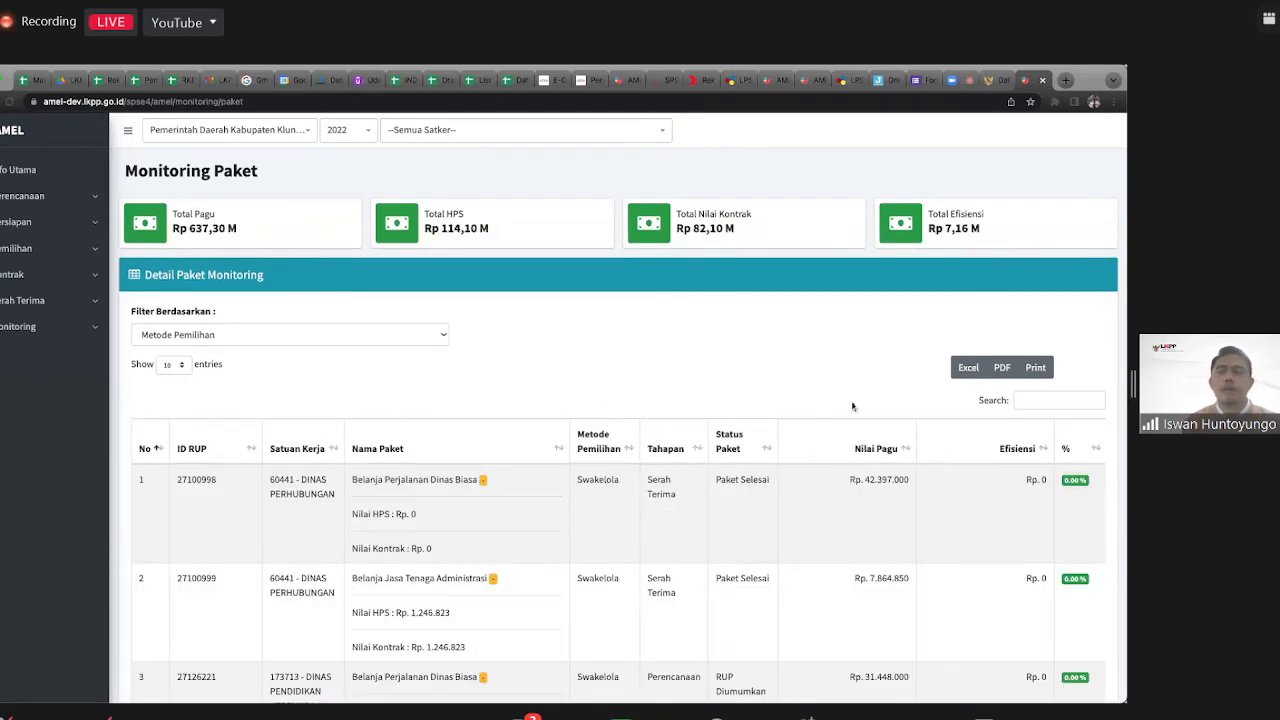
scroll(855, 457, down, 3)
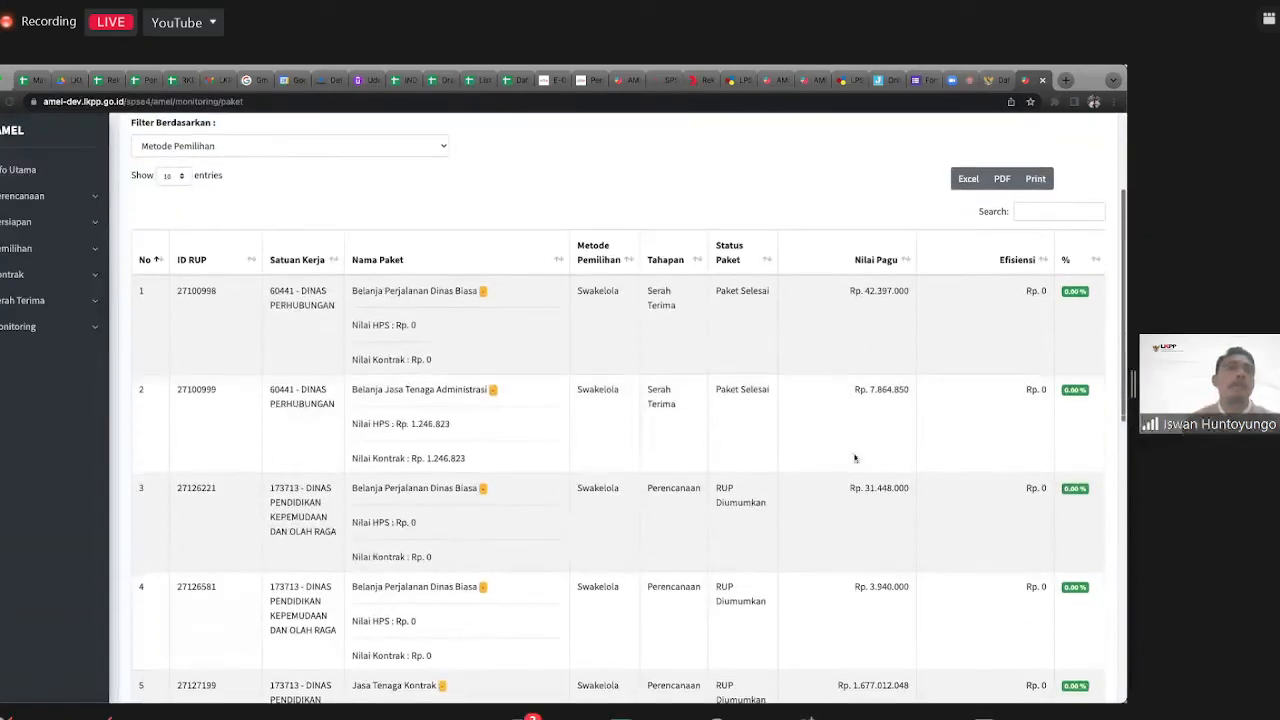
Step: Search the Detail Paket Monitoring table for laptop packages and look through the matches
scroll(853, 452, up, 2)
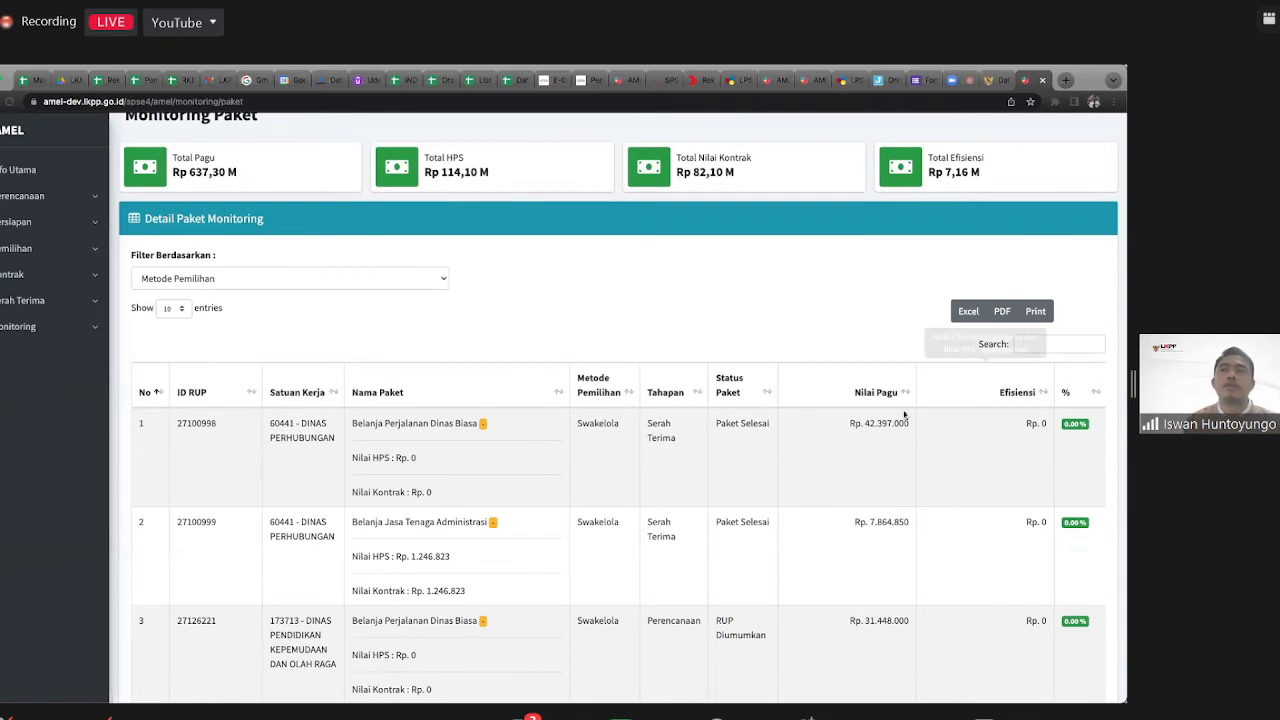
click(1024, 344)
text(laptop)
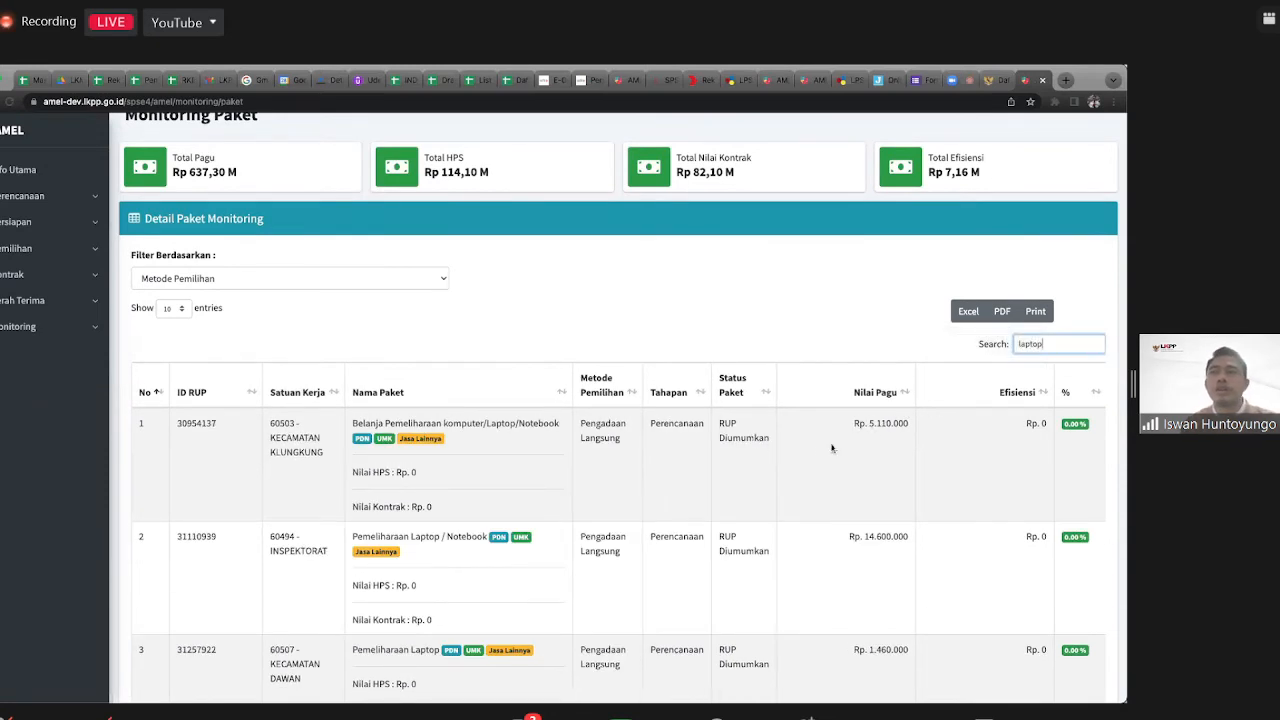
scroll(757, 460, down, 2)
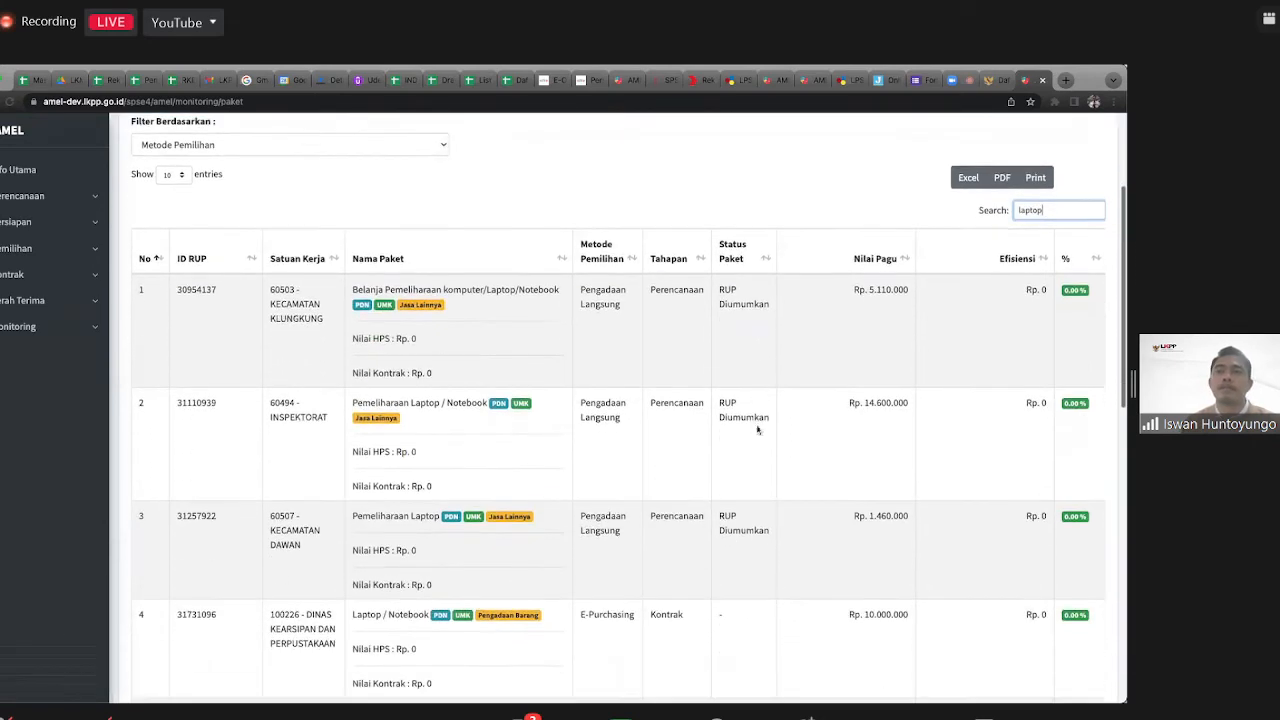
Step: Sort the laptop packages by Status Paket in descending order and review the list
scroll(757, 423, up, 2)
click(766, 390)
scroll(749, 428, down, 10)
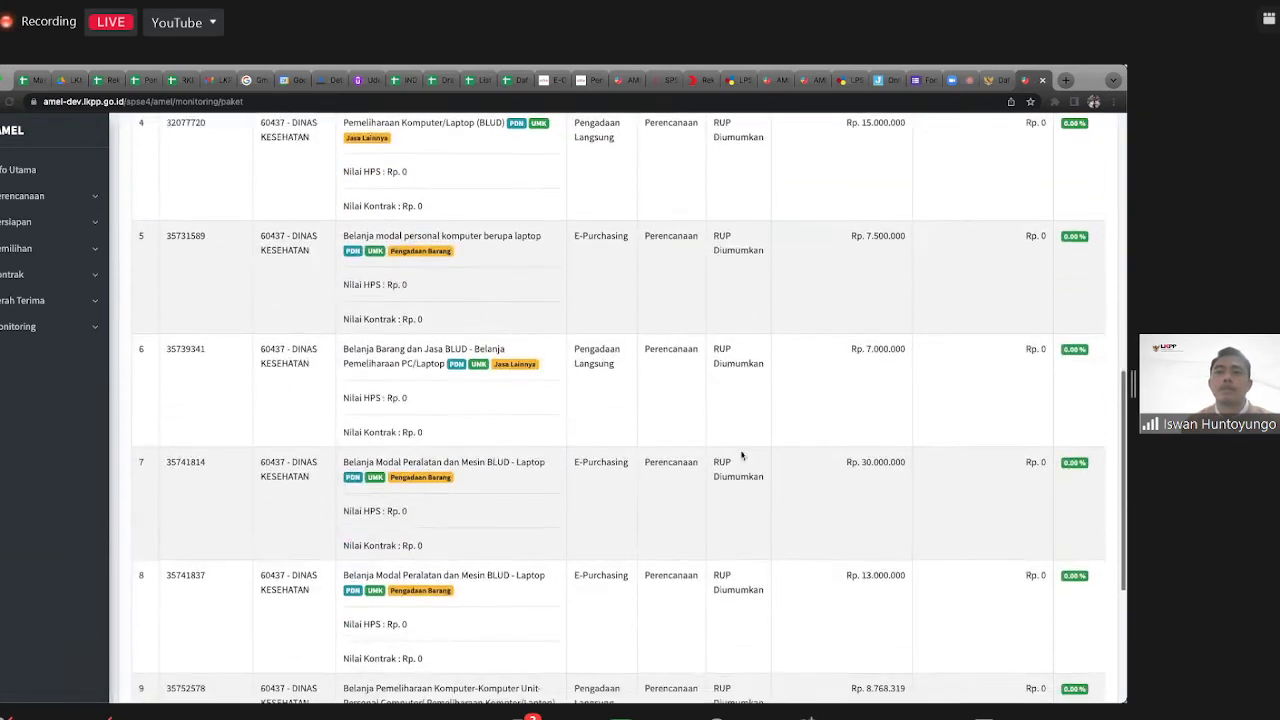
scroll(742, 456, up, 10)
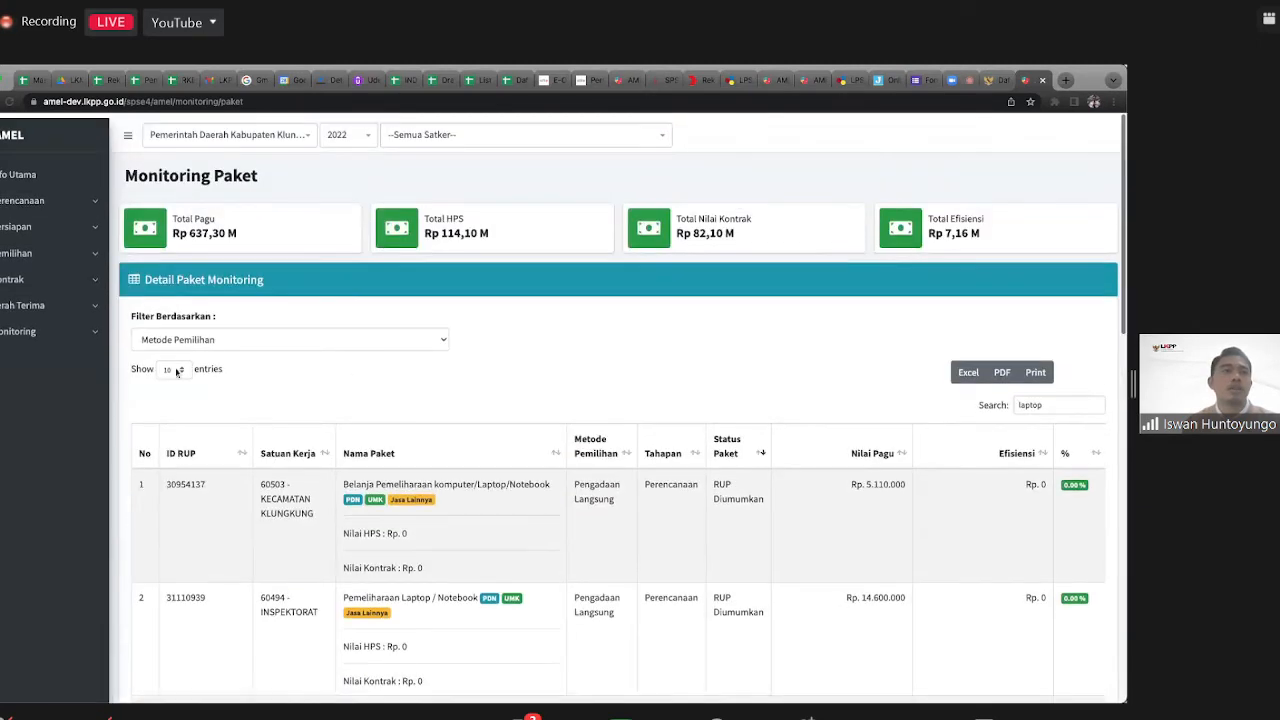
Step: Show 100 entries per page in the package monitoring table and look through the list
click(177, 369)
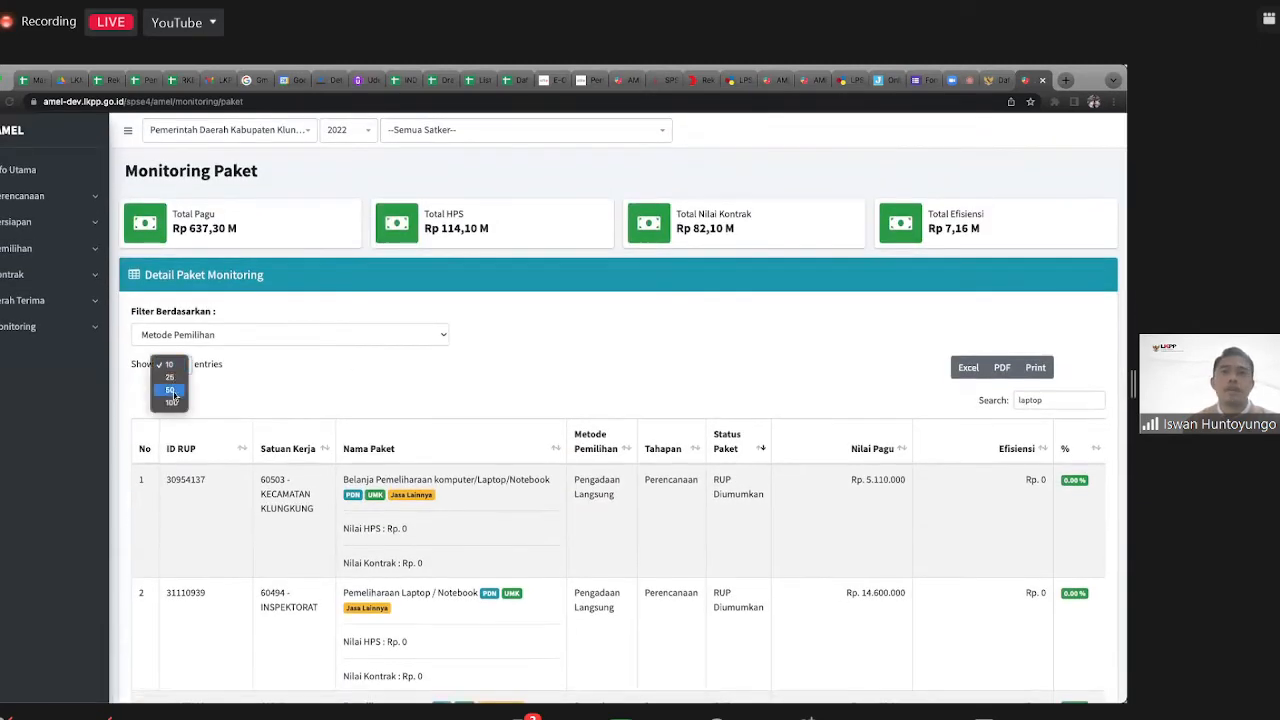
click(171, 401)
scroll(767, 447, down, 10)
scroll(740, 503, up, 7)
scroll(735, 505, up, 3)
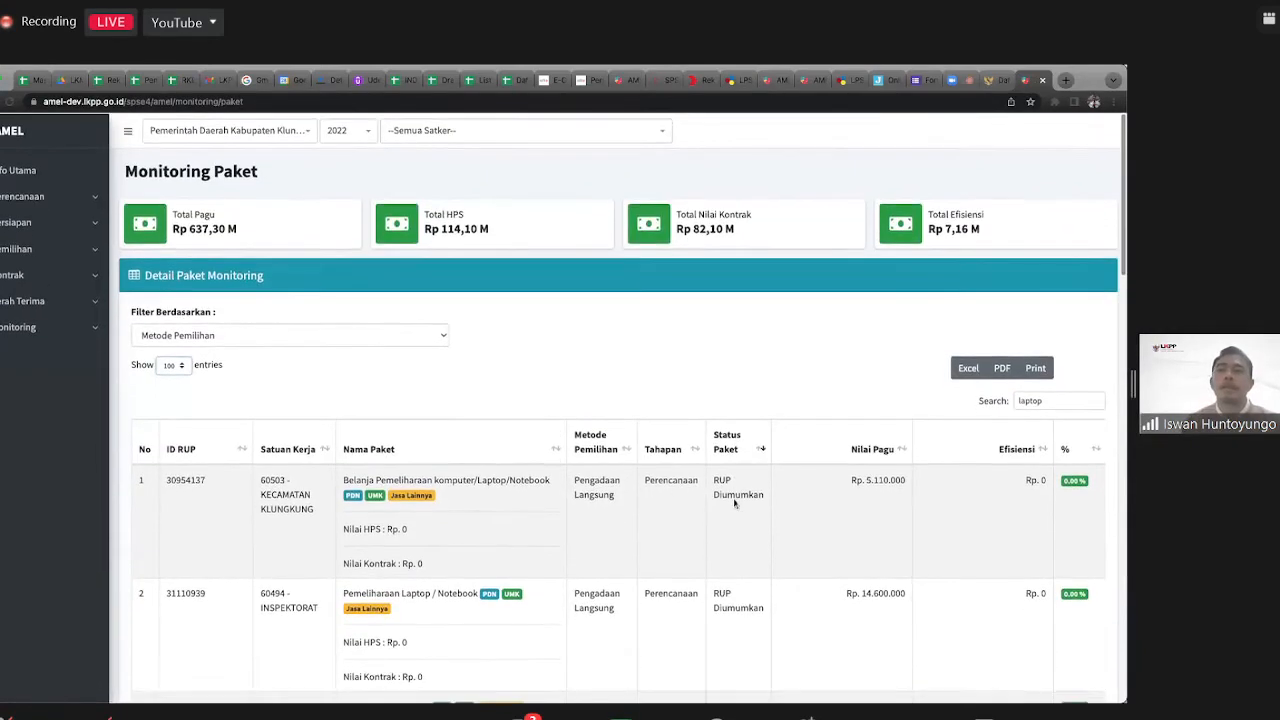
scroll(716, 560, down, 1)
scroll(730, 548, up, 1)
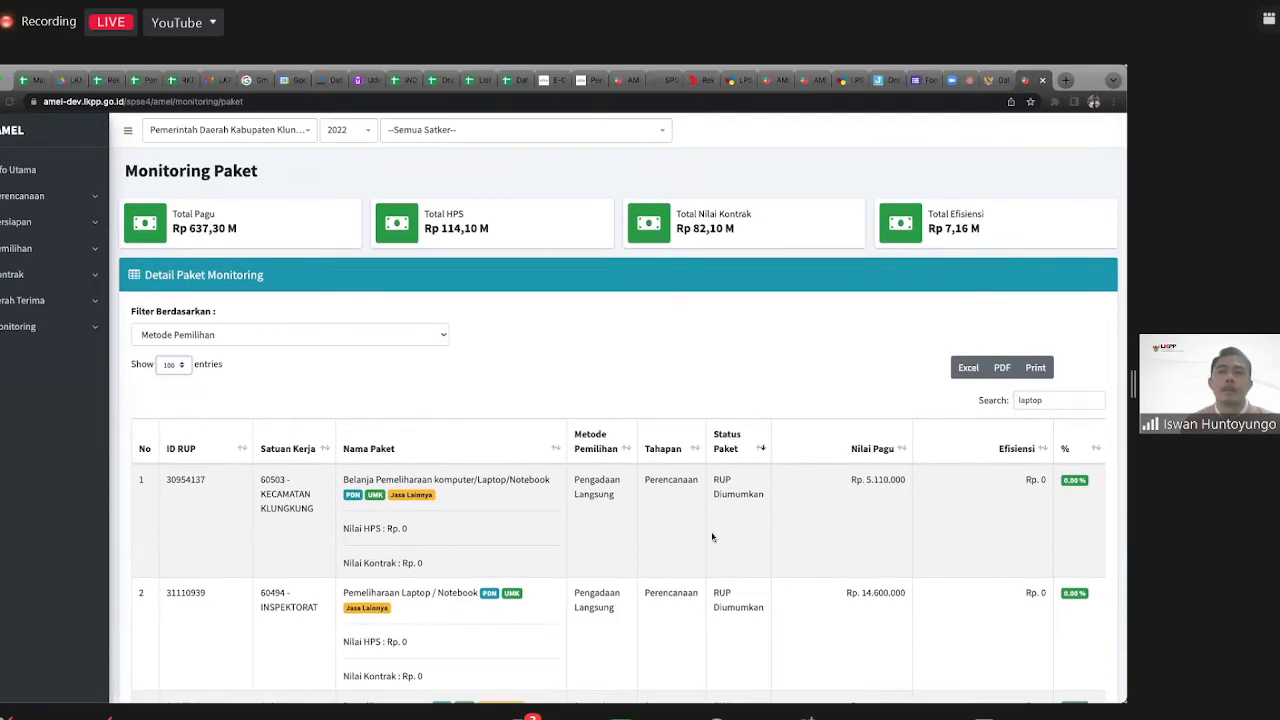
Step: Clear the laptop search term so the table lists all packages again
scroll(726, 520, down, 2)
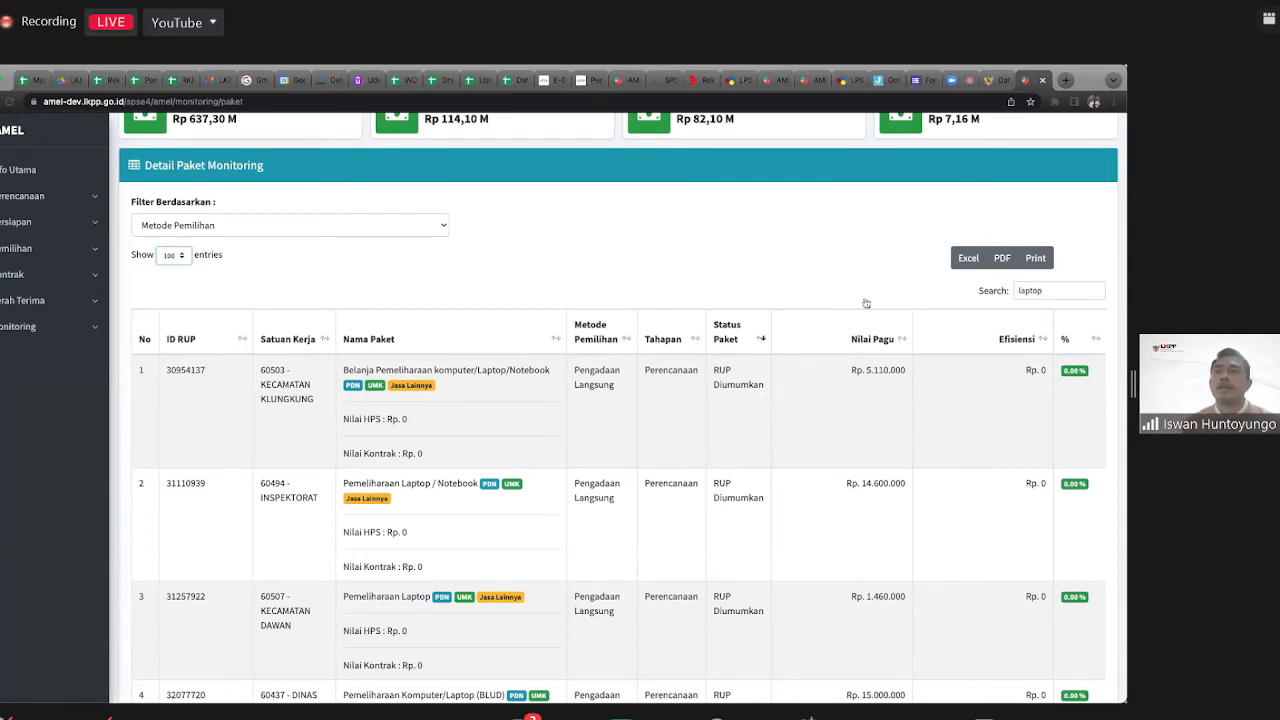
click(1048, 290)
double_click(1048, 290)
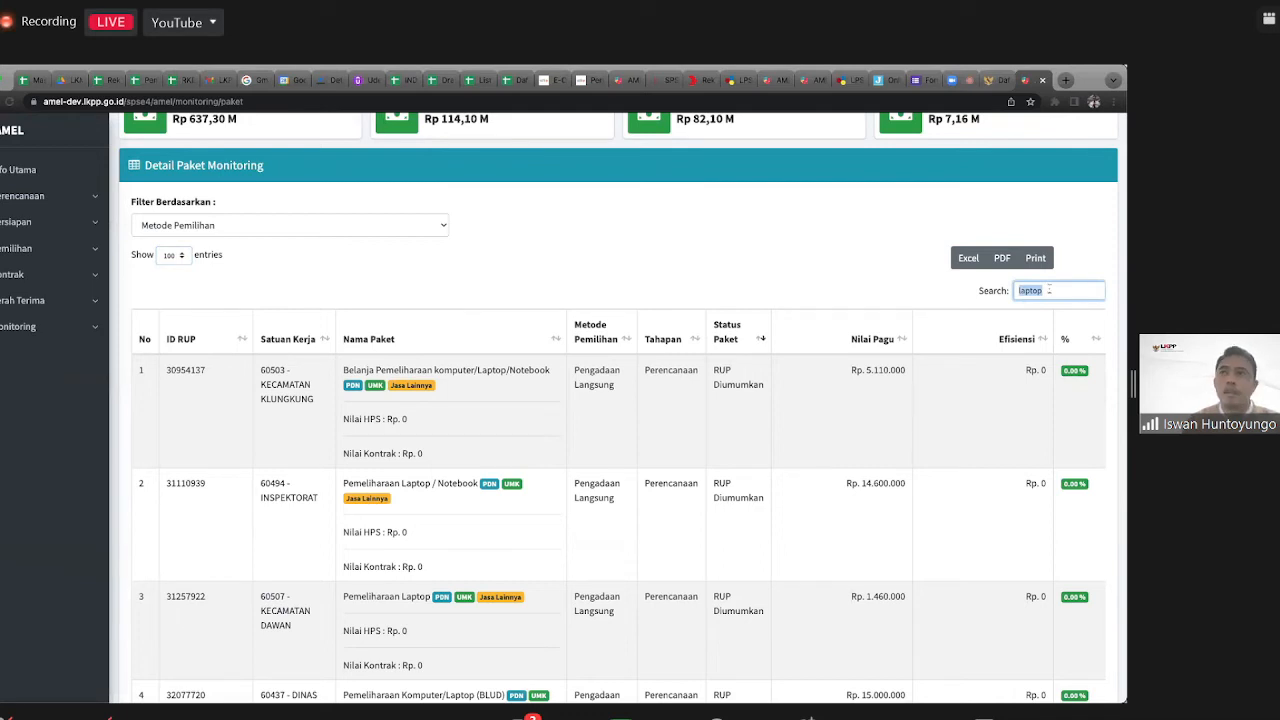
key(BackSpace)
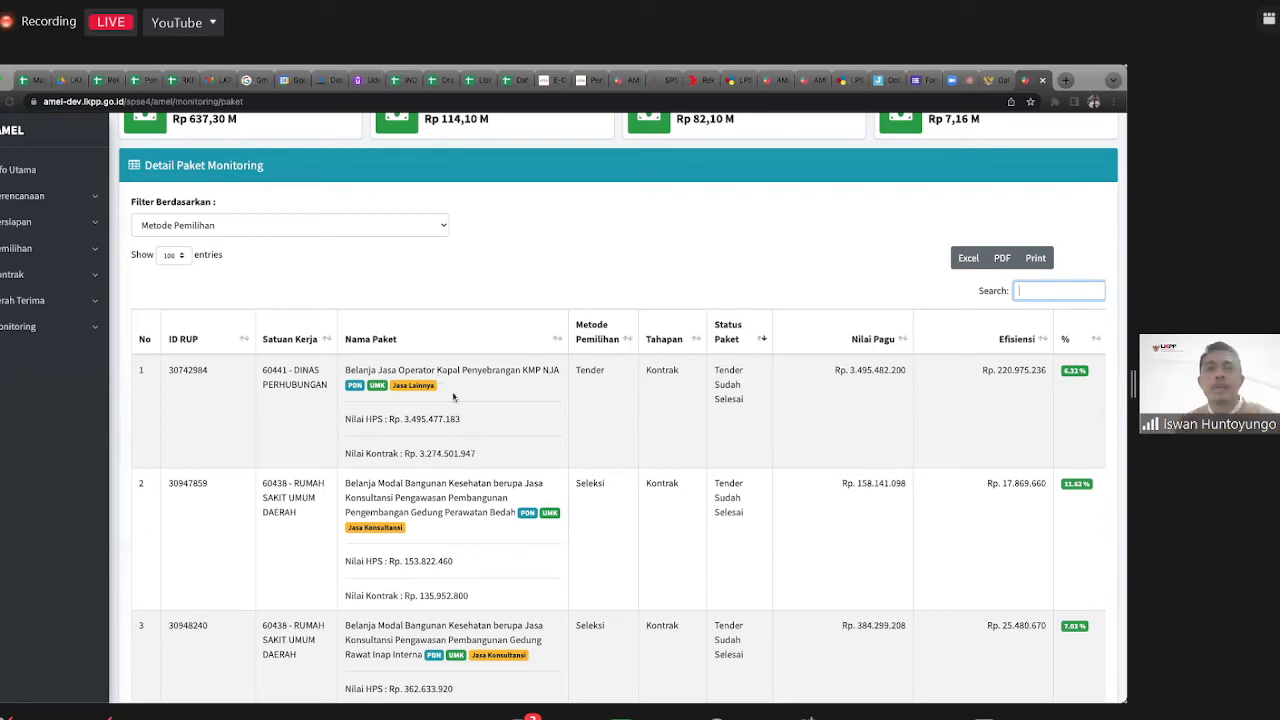
Step: Examine the status, Nilai Pagu, Nilai HPS, Nilai Kontrak and Efisiensi of the first listed package, and the totals above the table
scroll(600, 414, up, 1)
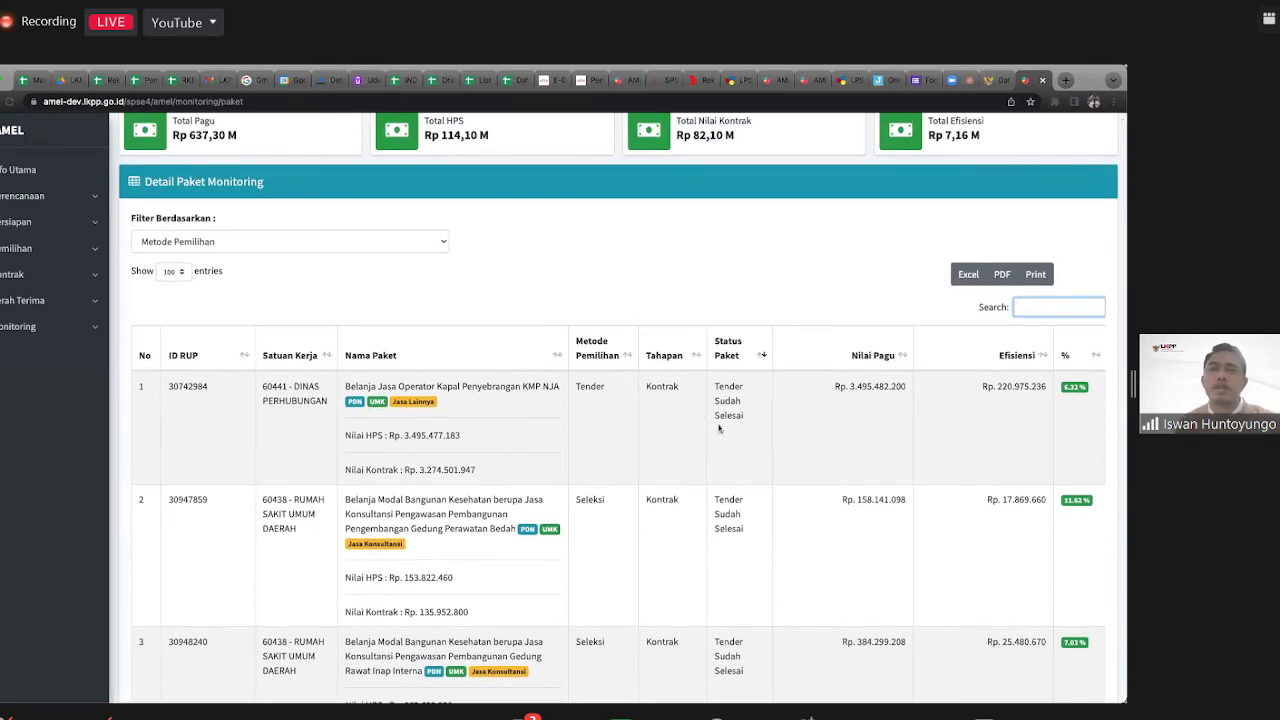
scroll(748, 438, down, 1)
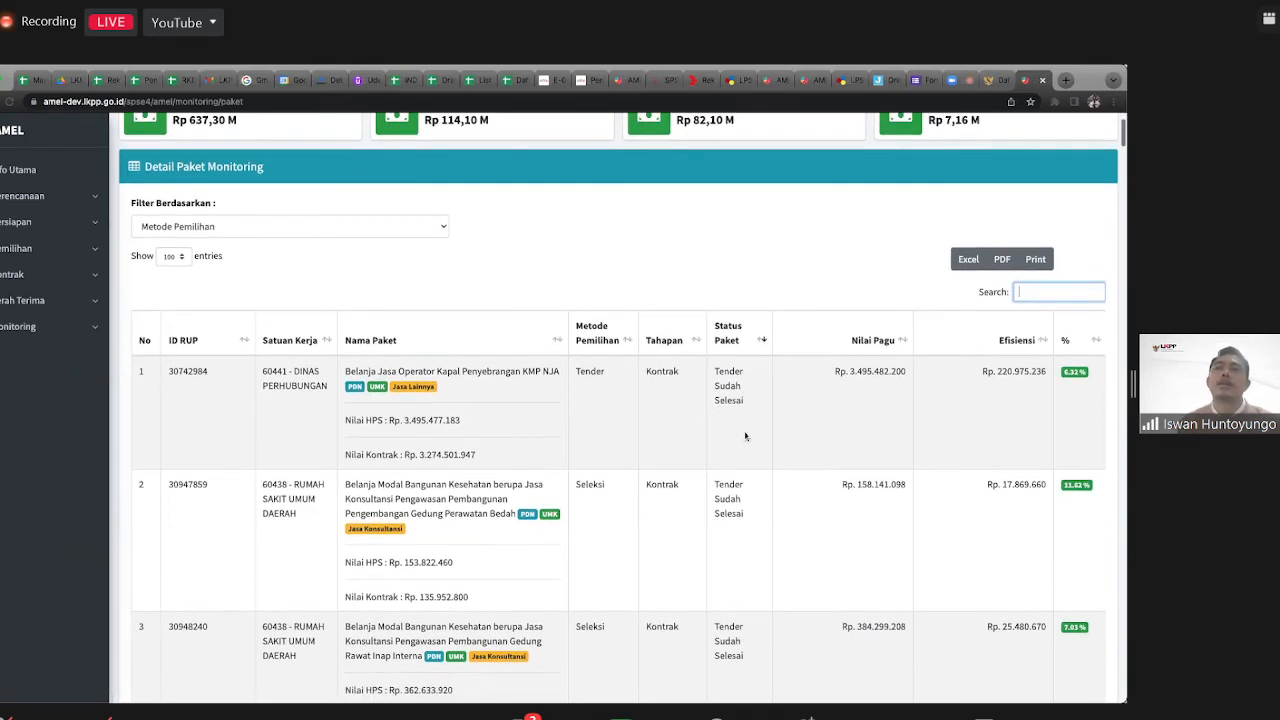
scroll(858, 405, up, 1)
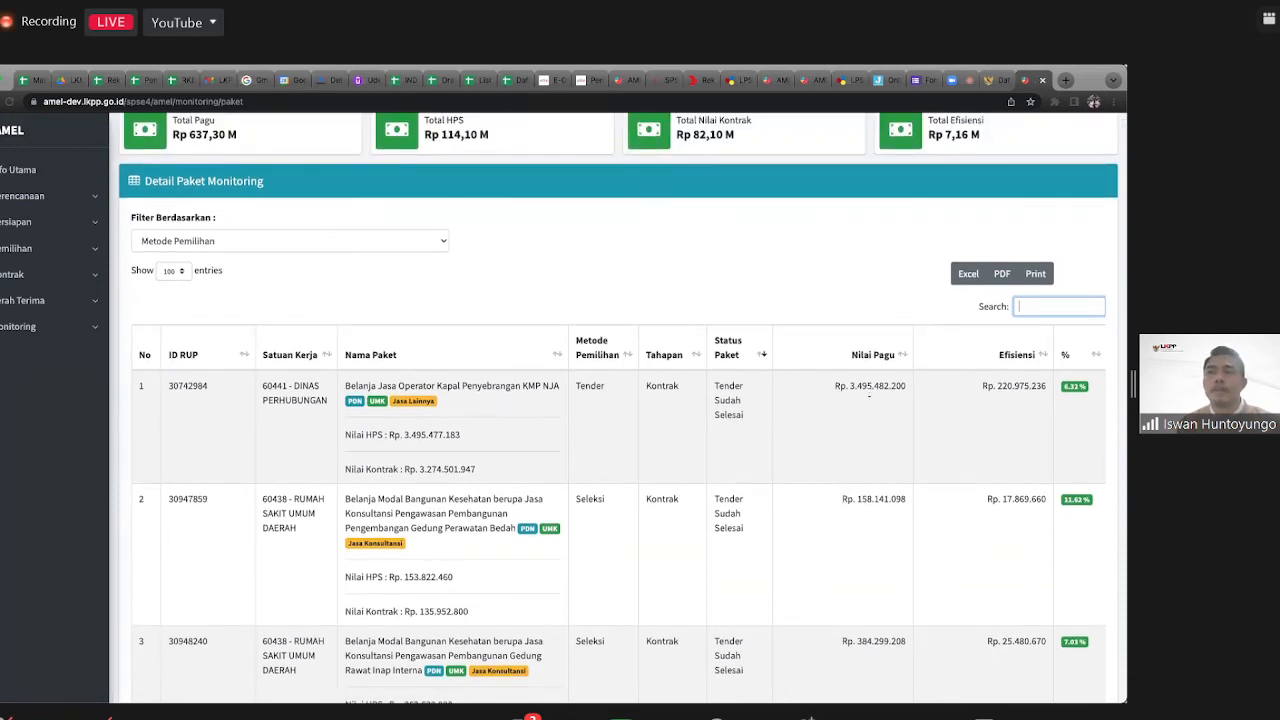
scroll(929, 432, right, 1)
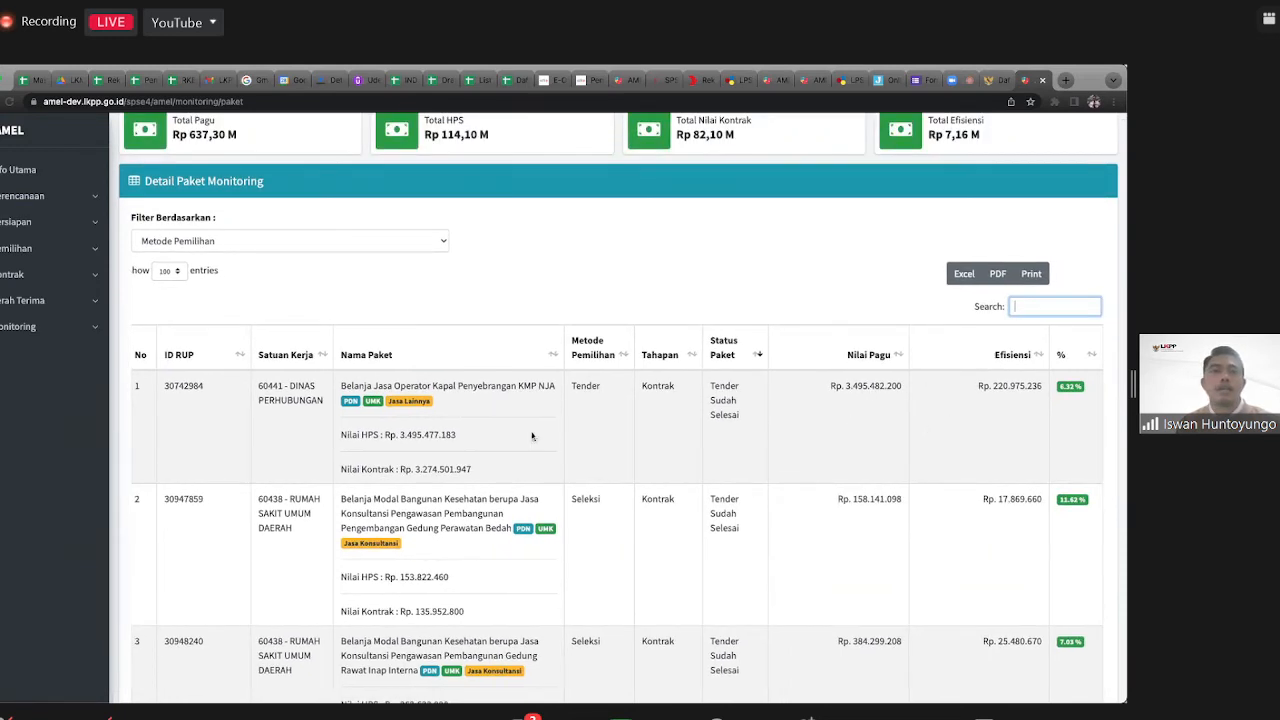
double_click(413, 435)
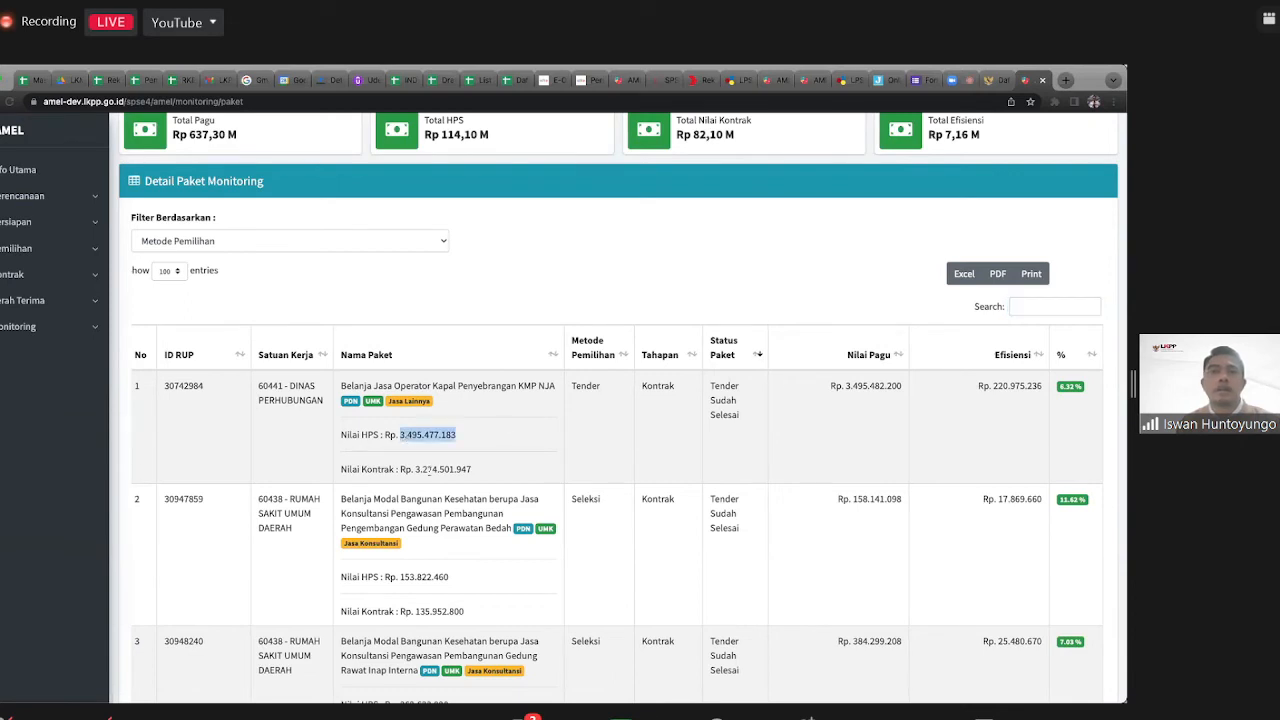
triple_click(432, 469)
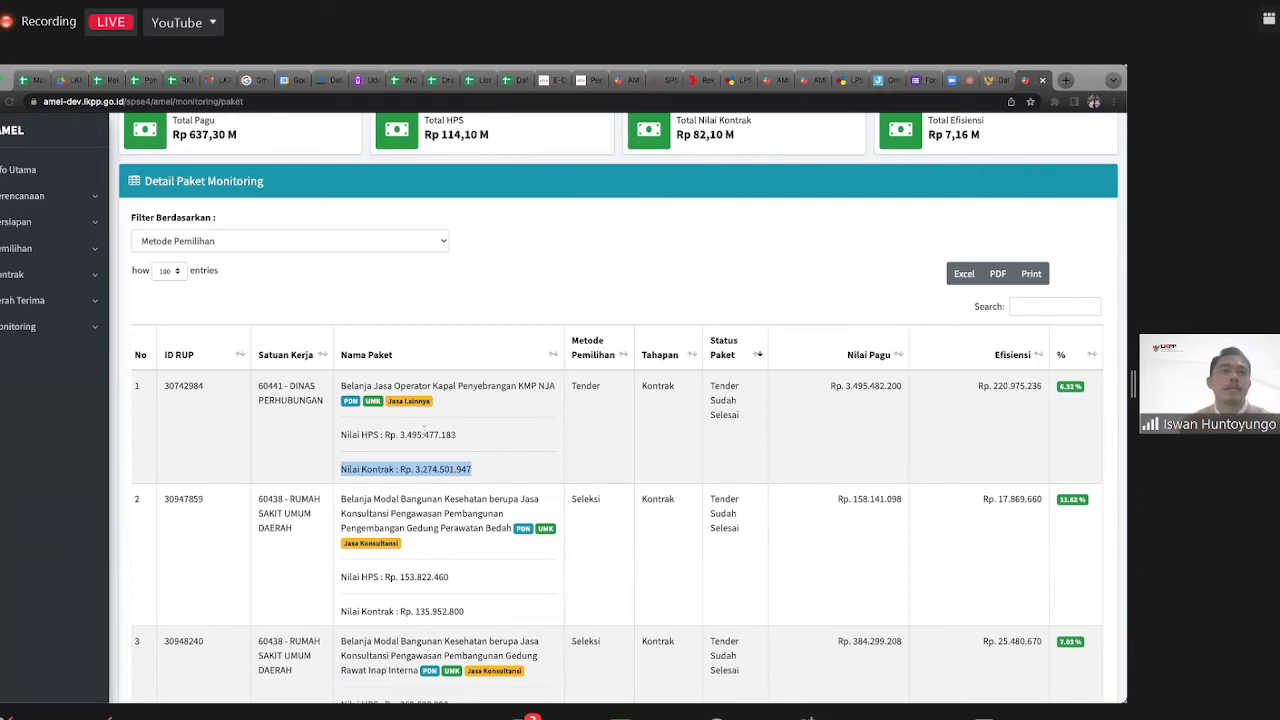
scroll(840, 450, down, 1)
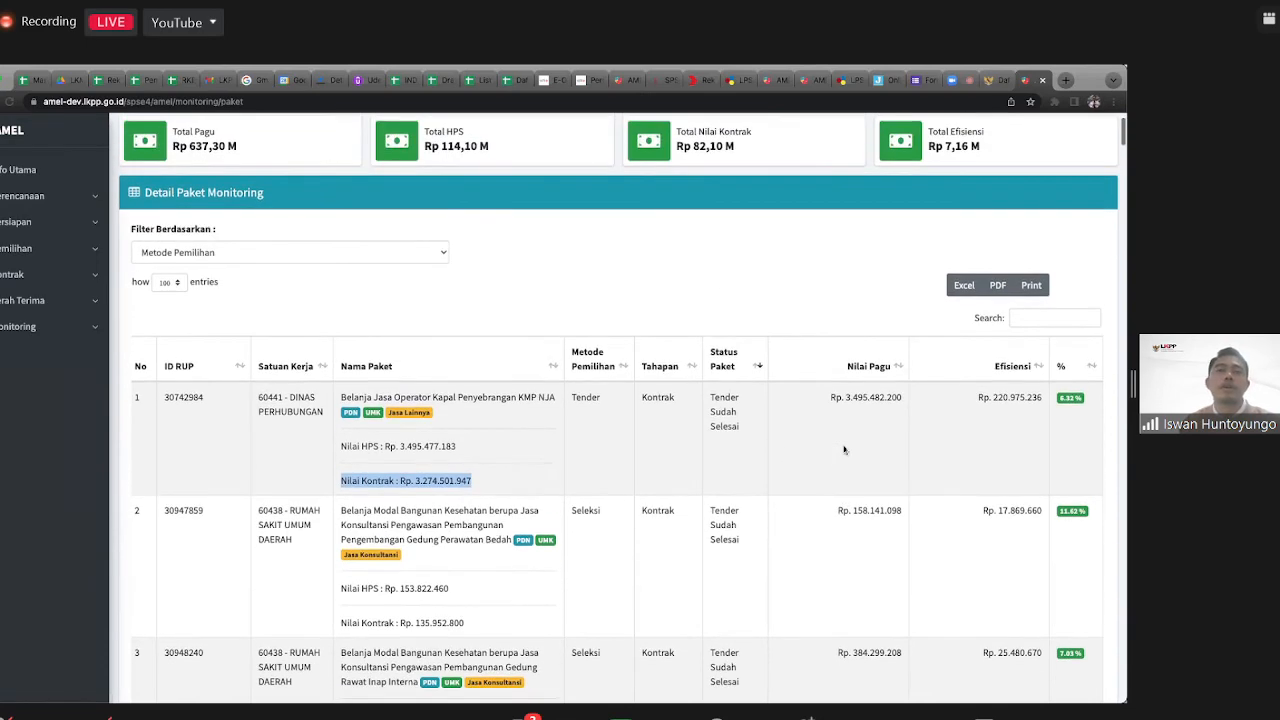
scroll(844, 450, down, 1)
scroll(844, 450, up, 2)
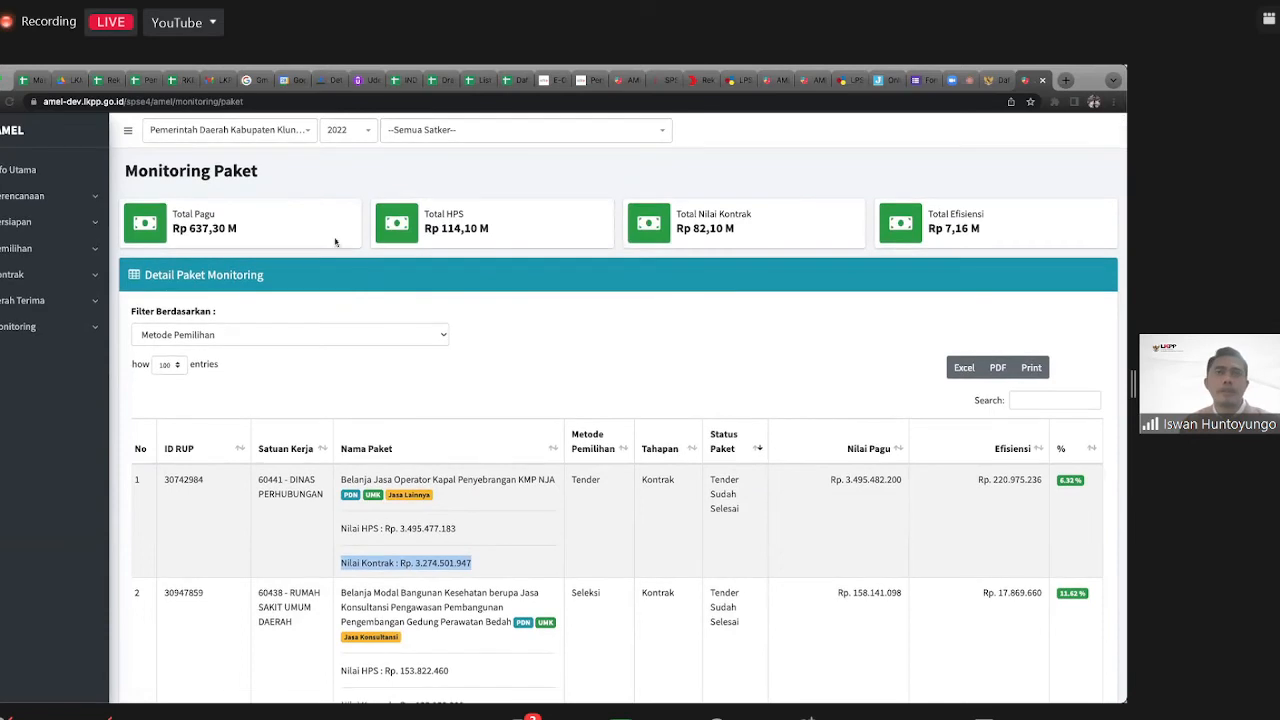
Step: Return to the main dashboard, filter it to BADAN KEPEGAWAIAN DAN PENGEMBANGAN SUMBER DAYA MANUSIA and review its stage cards and procurement chart
click(20, 170)
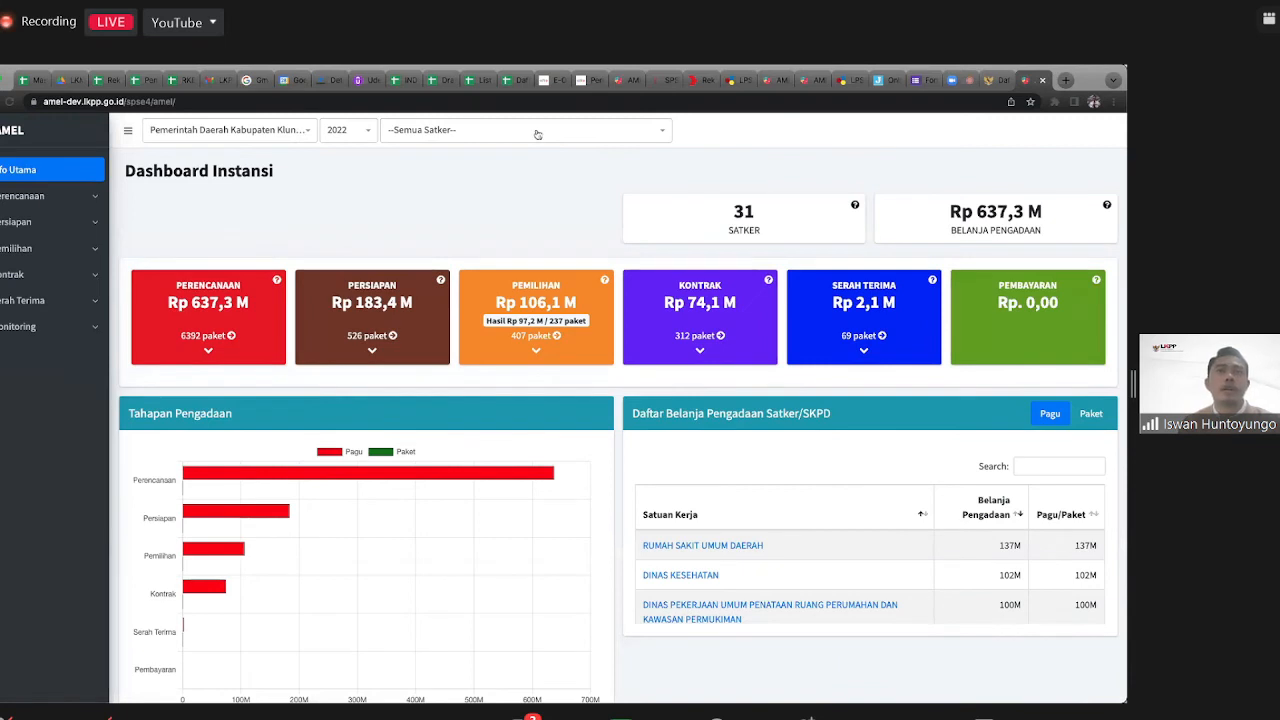
click(530, 133)
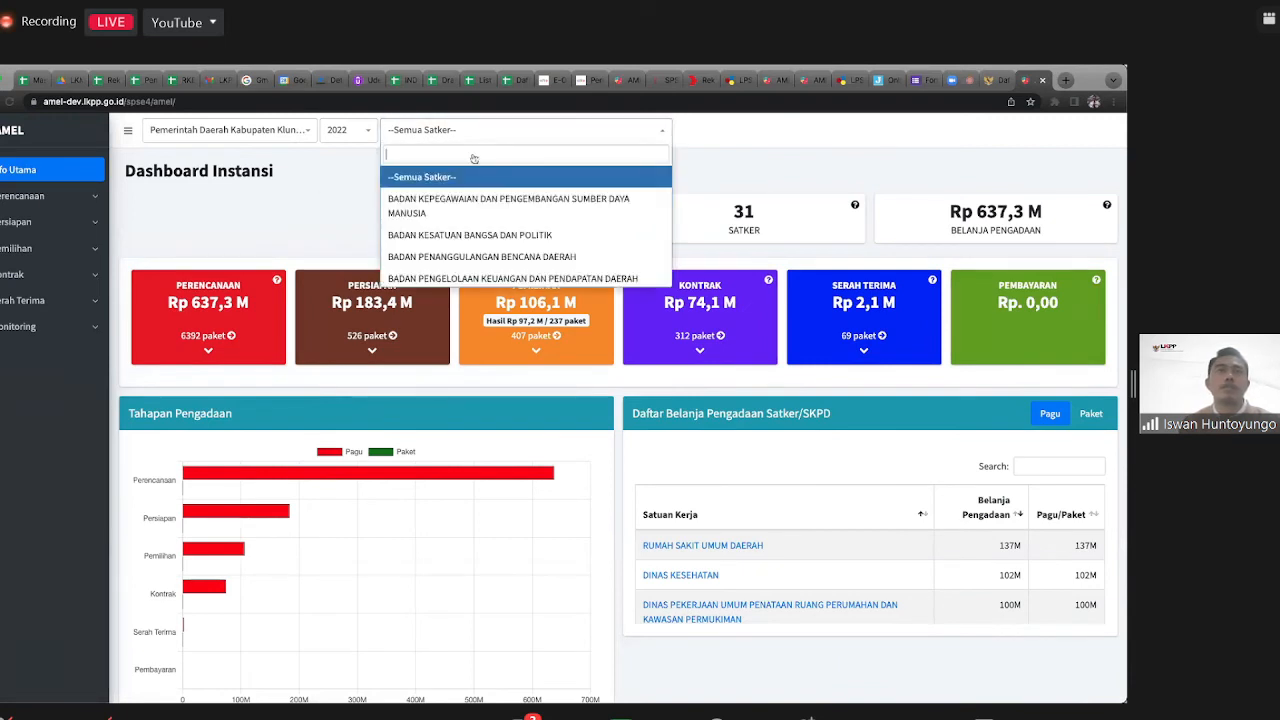
click(468, 204)
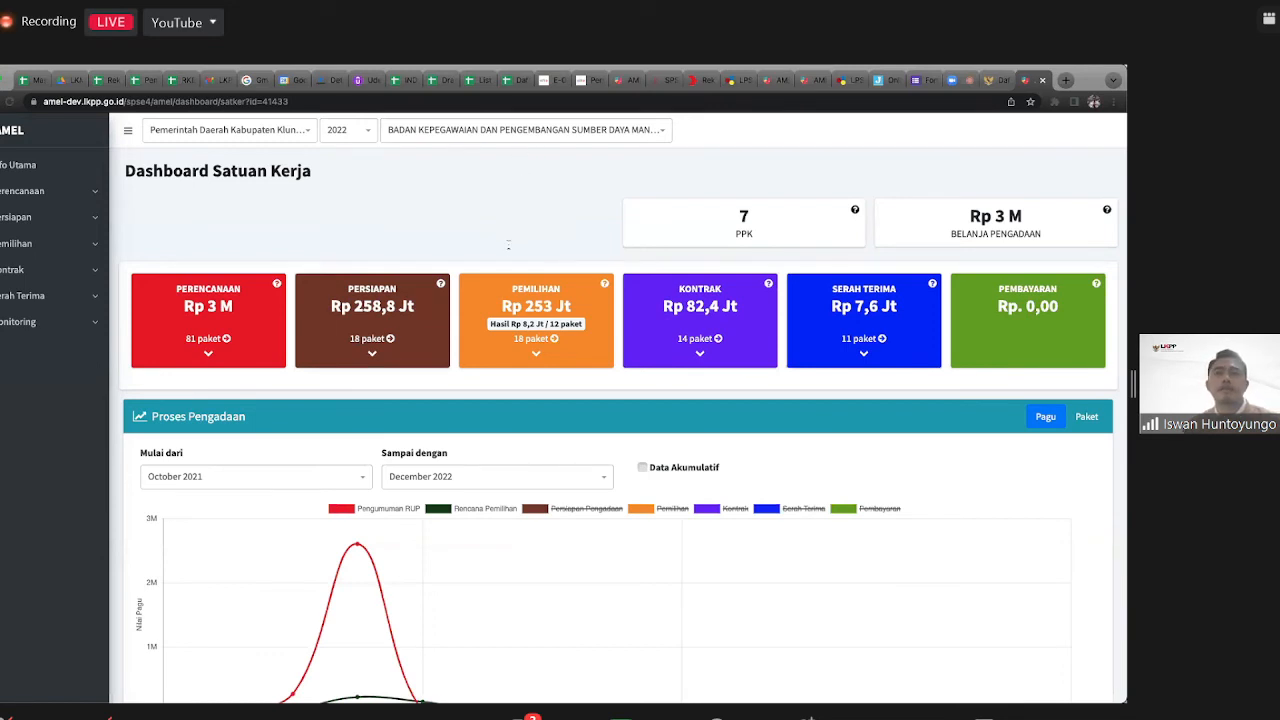
scroll(597, 380, down, 1)
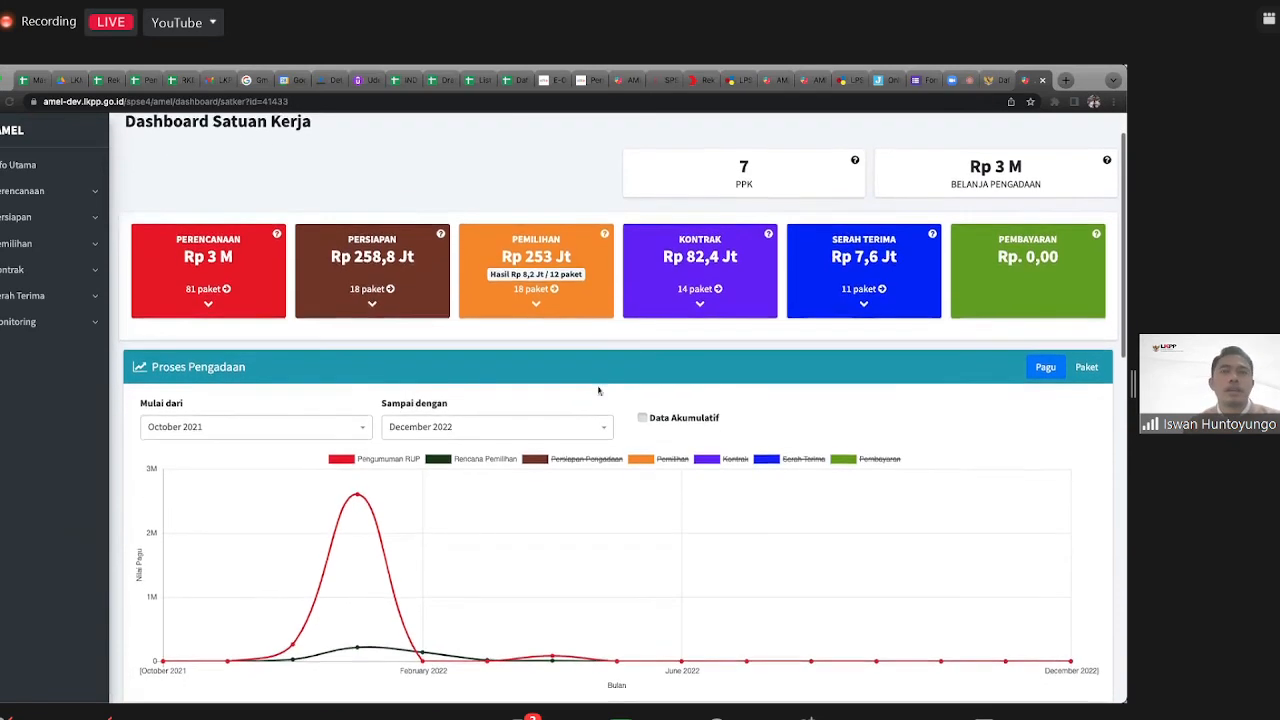
scroll(530, 381, up, 1)
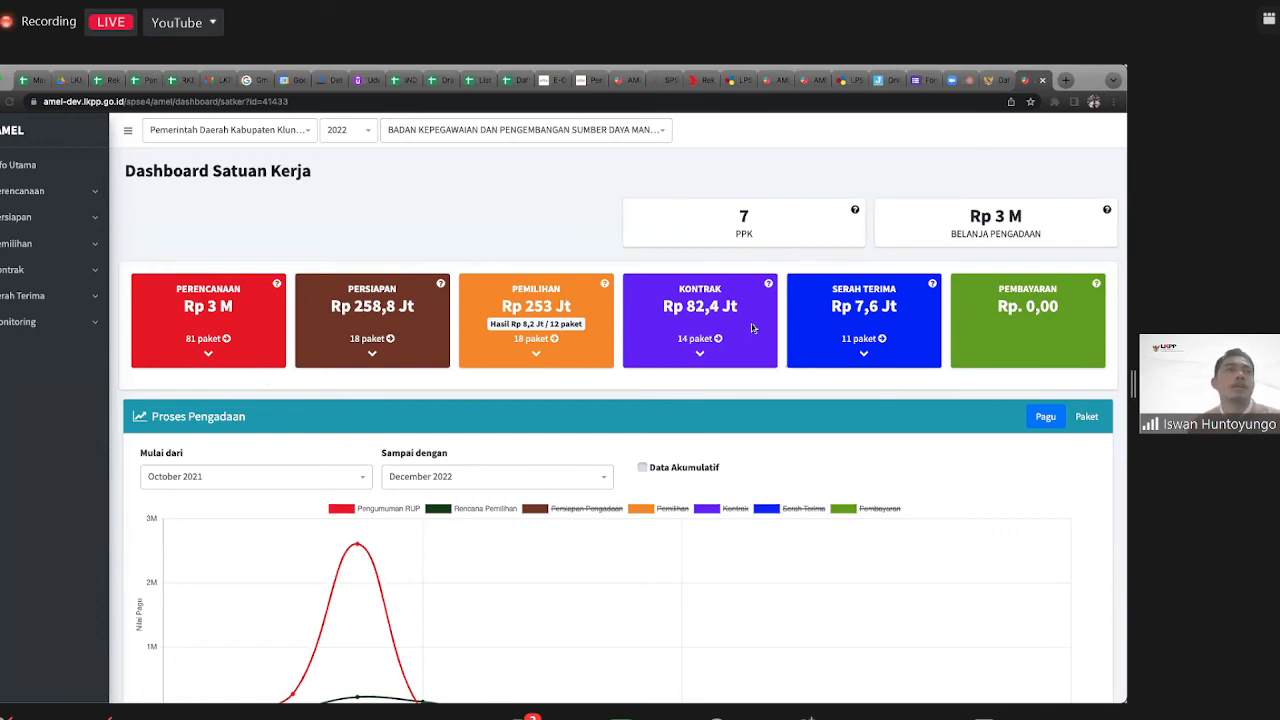
Step: View the work unit's Rekap Perencanaan dashboard, then open the Detail Paket page of the planning stage
click(32, 193)
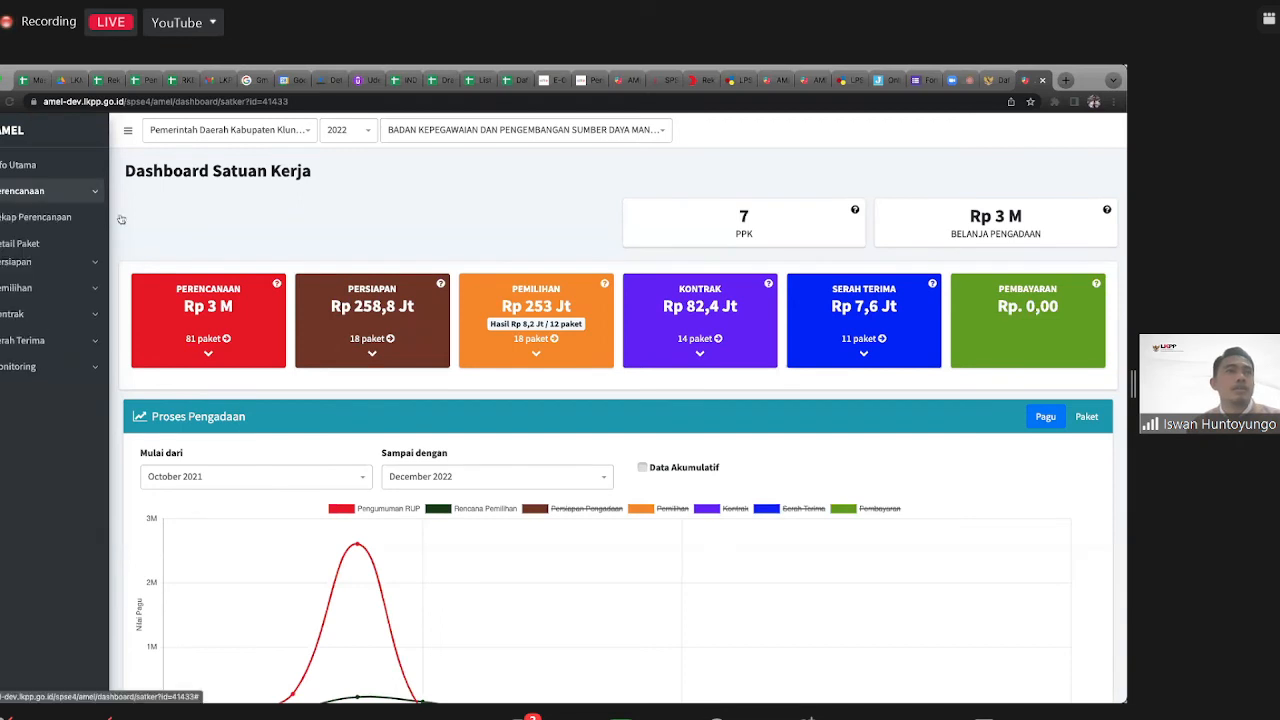
click(35, 217)
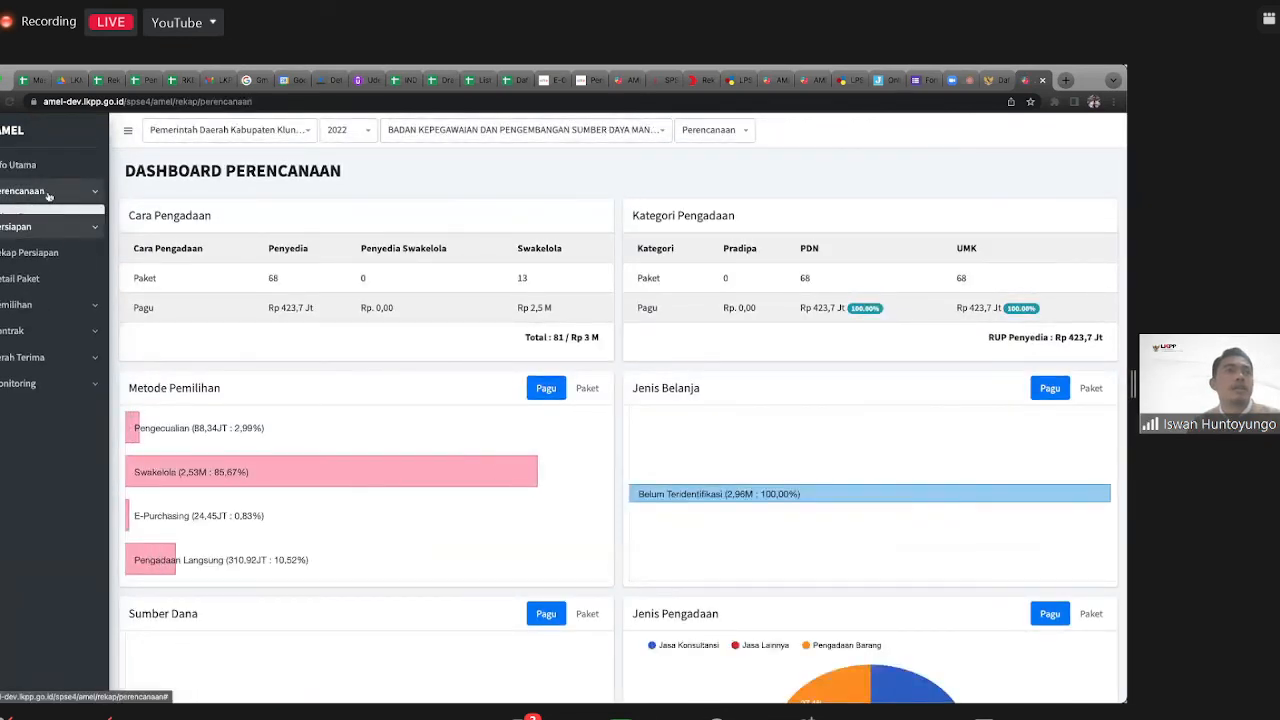
click(28, 244)
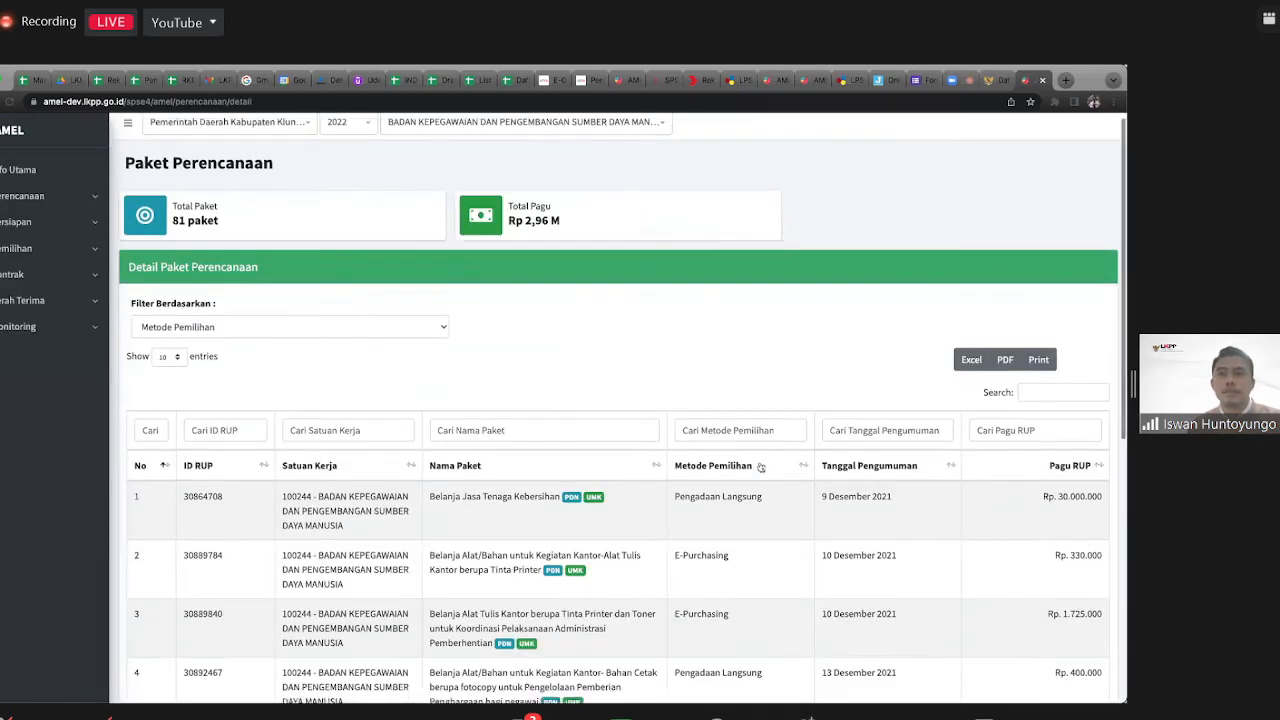
Step: Sort the planning packages by Metode Pemilihan in ascending order and look through the list
click(760, 467)
scroll(762, 541, down, 1)
scroll(762, 541, down, 3)
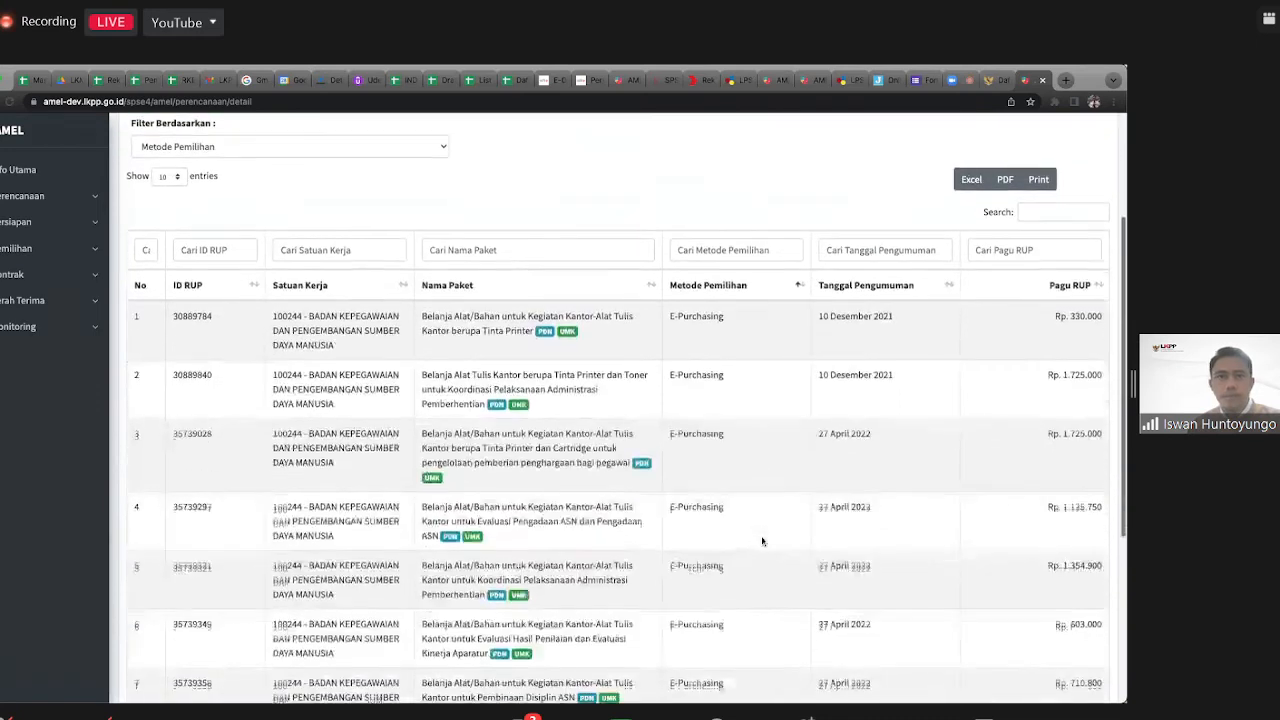
scroll(183, 394, up, 5)
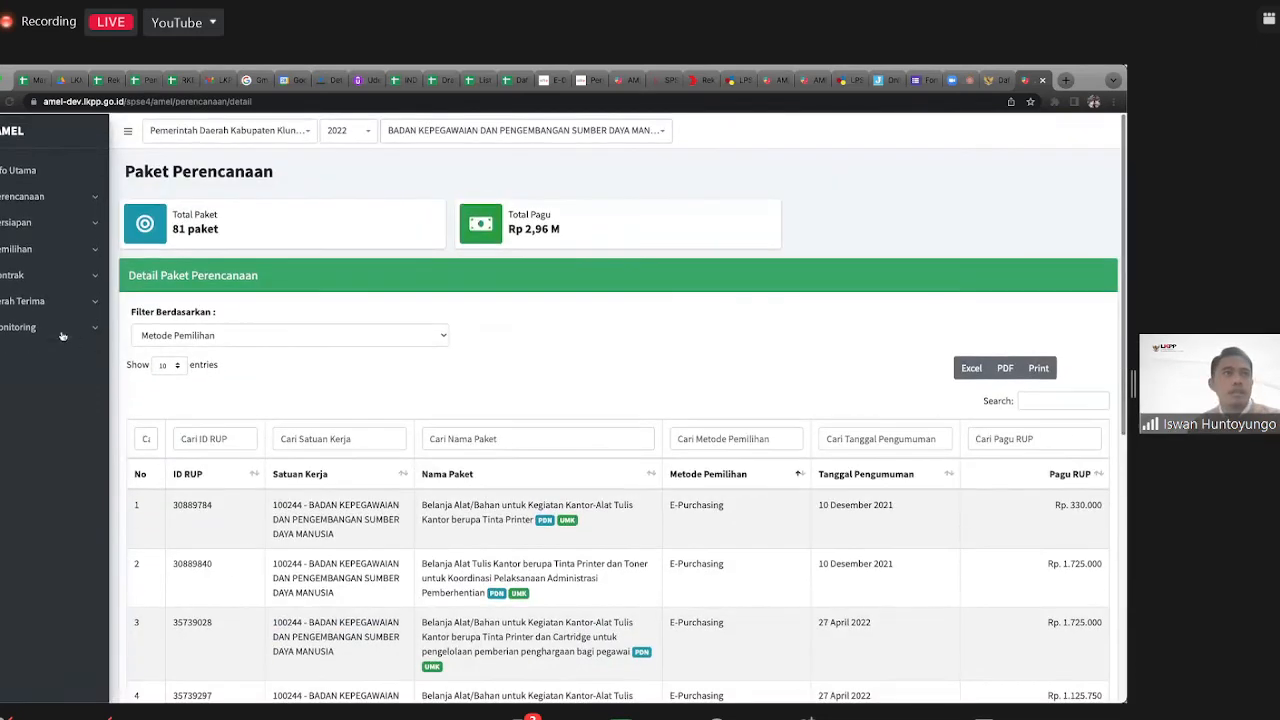
Step: Open Monitoring Paket for the selected work unit and check the Satker filter options without changing the selection
click(50, 329)
click(45, 352)
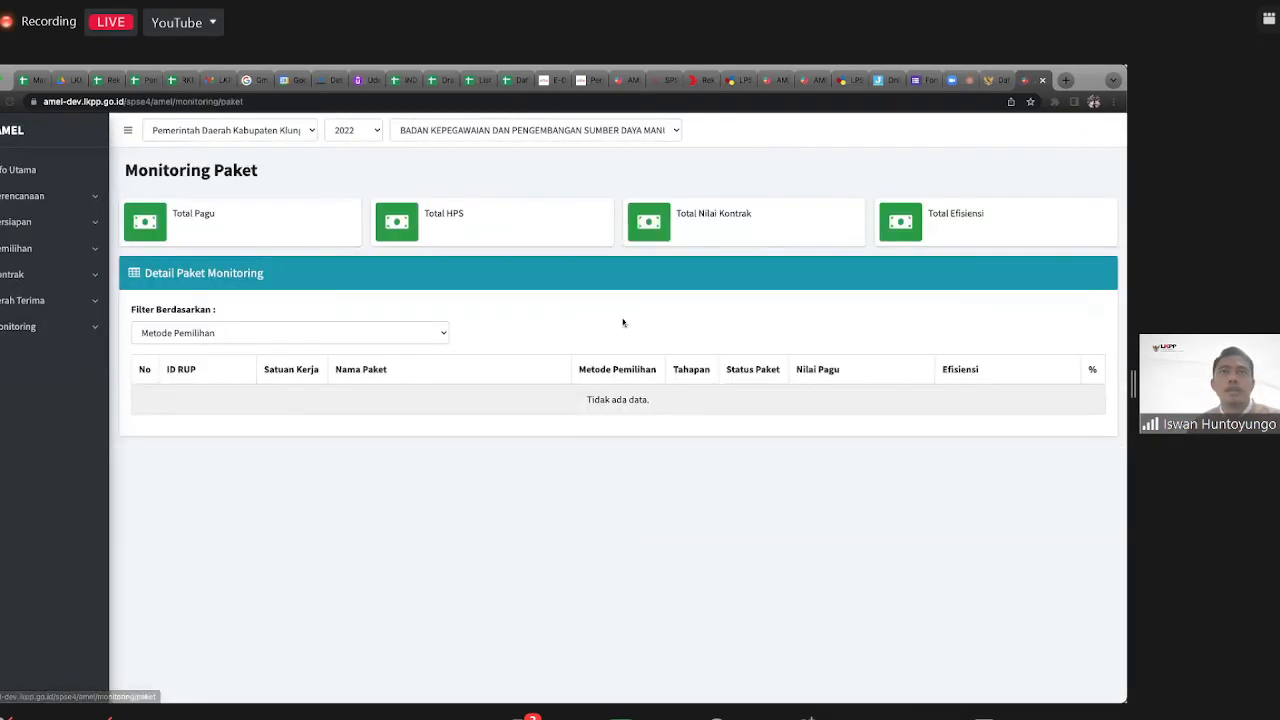
click(564, 130)
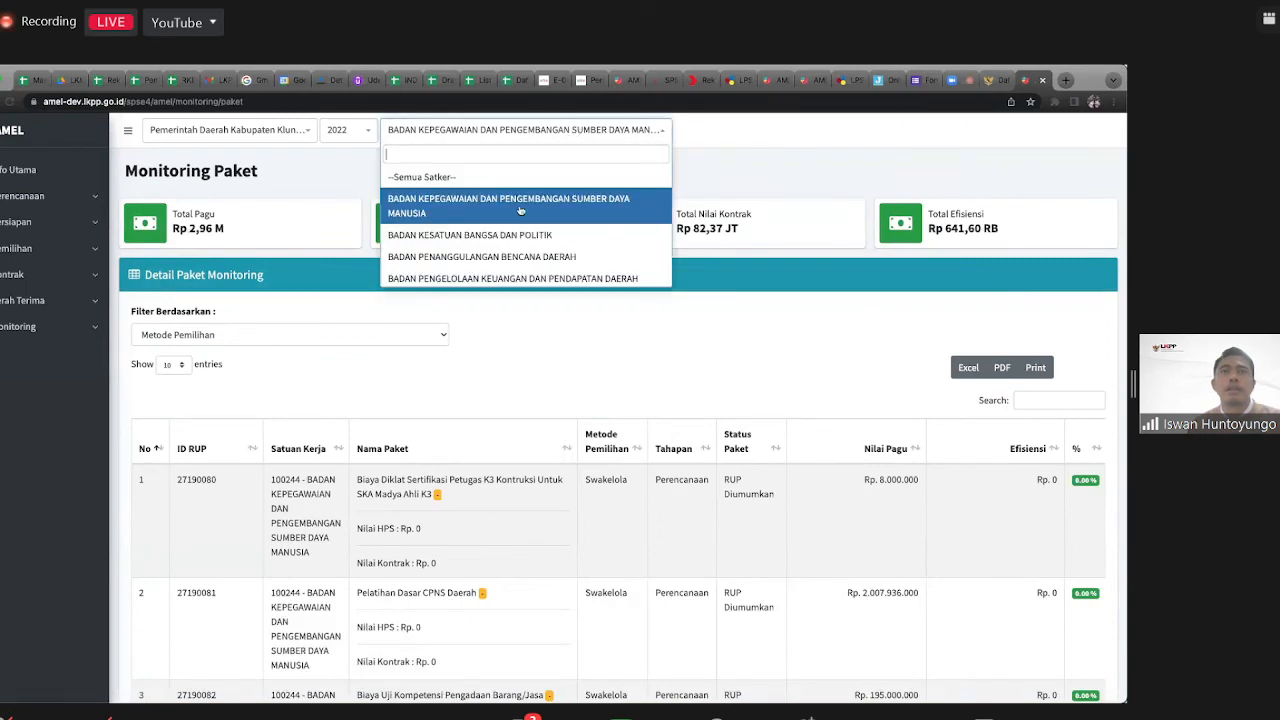
click(564, 382)
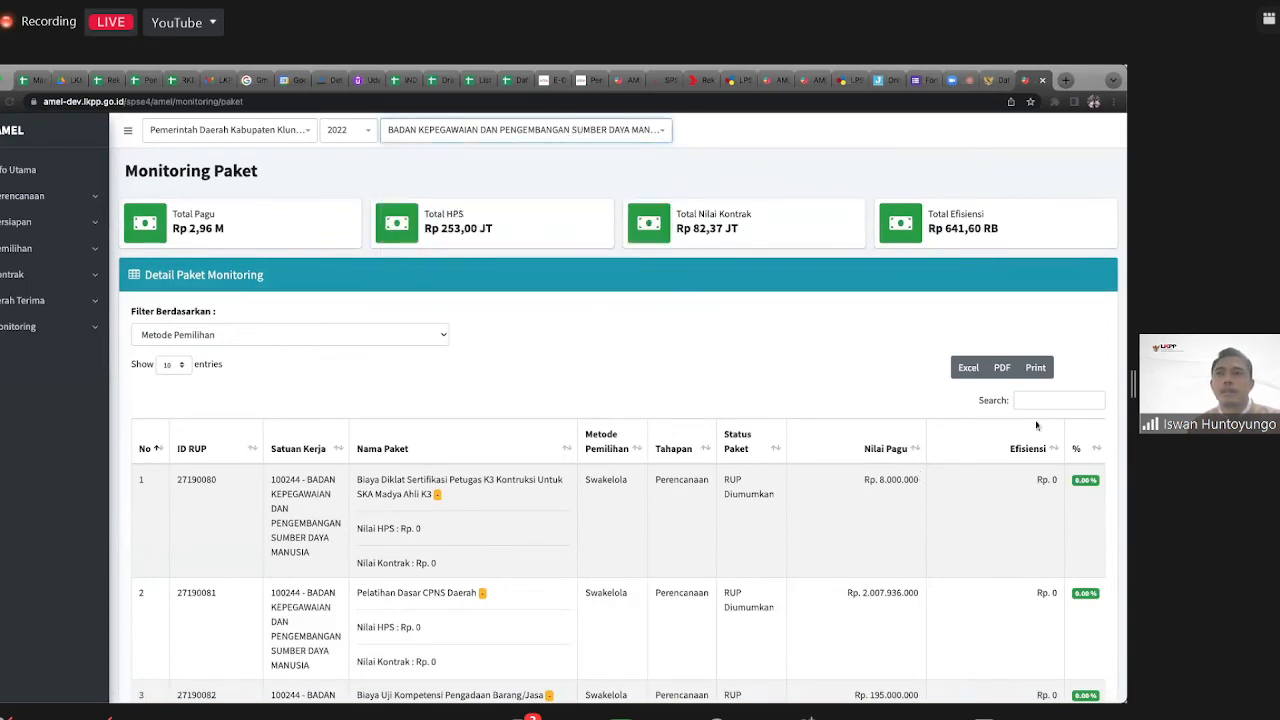
Step: Sort the work unit's monitored packages by Nilai Pagu from highest to lowest and review the largest ones
mouse_move(1007, 452)
click(895, 449)
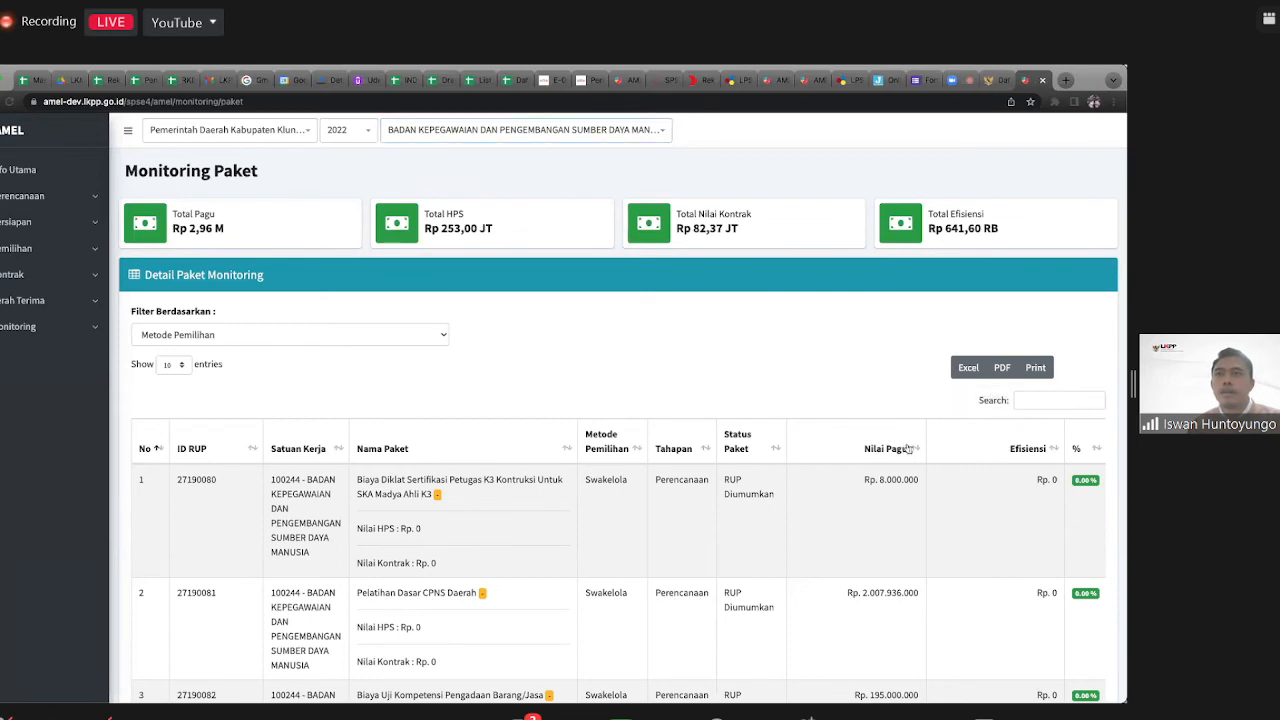
click(912, 449)
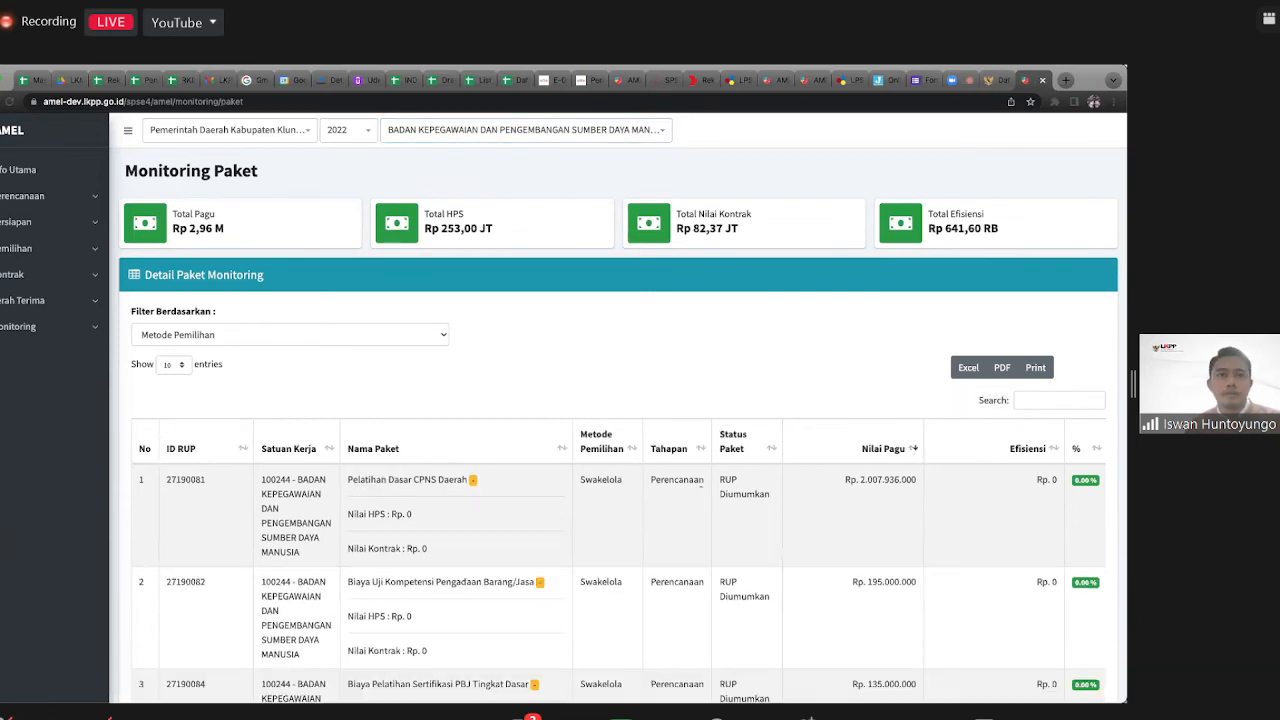
scroll(435, 520, down, 1)
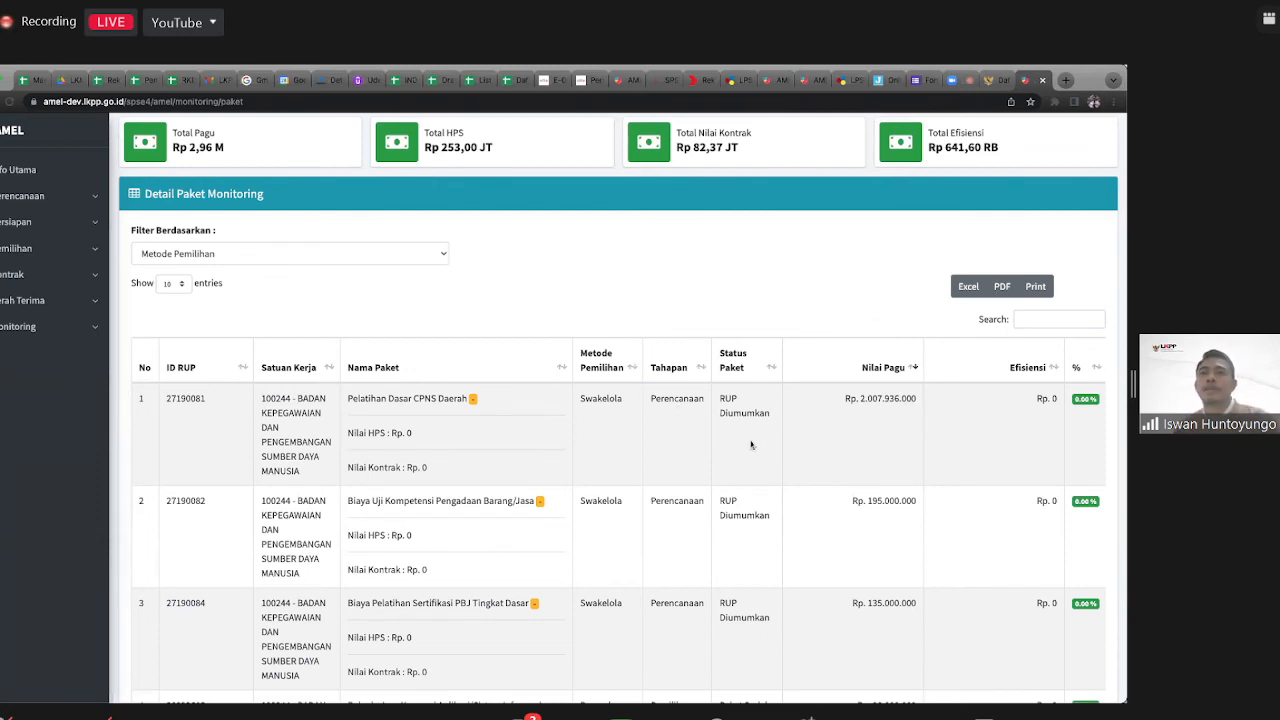
Step: Examine the first ten monitored packages of the work unit, checking each one's Tahapan, Status Paket, Nilai Pagu and Efisiensi
scroll(751, 444, down, 2)
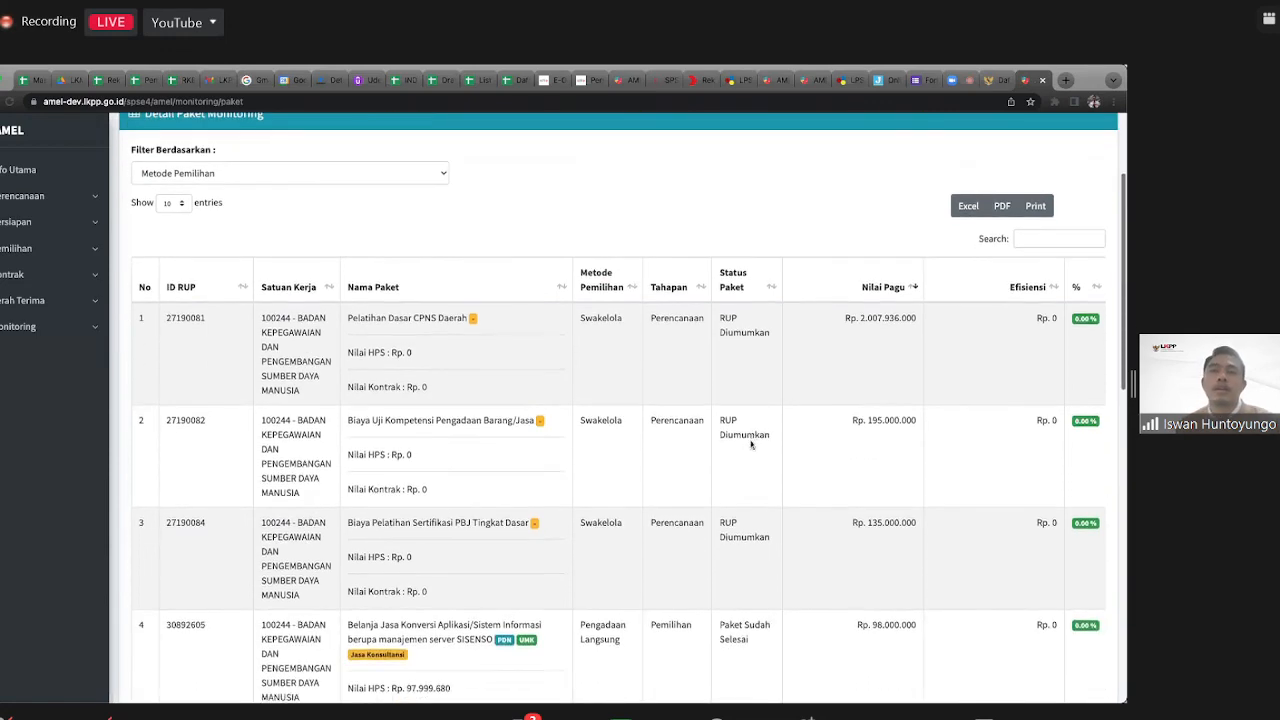
scroll(751, 444, down, 8)
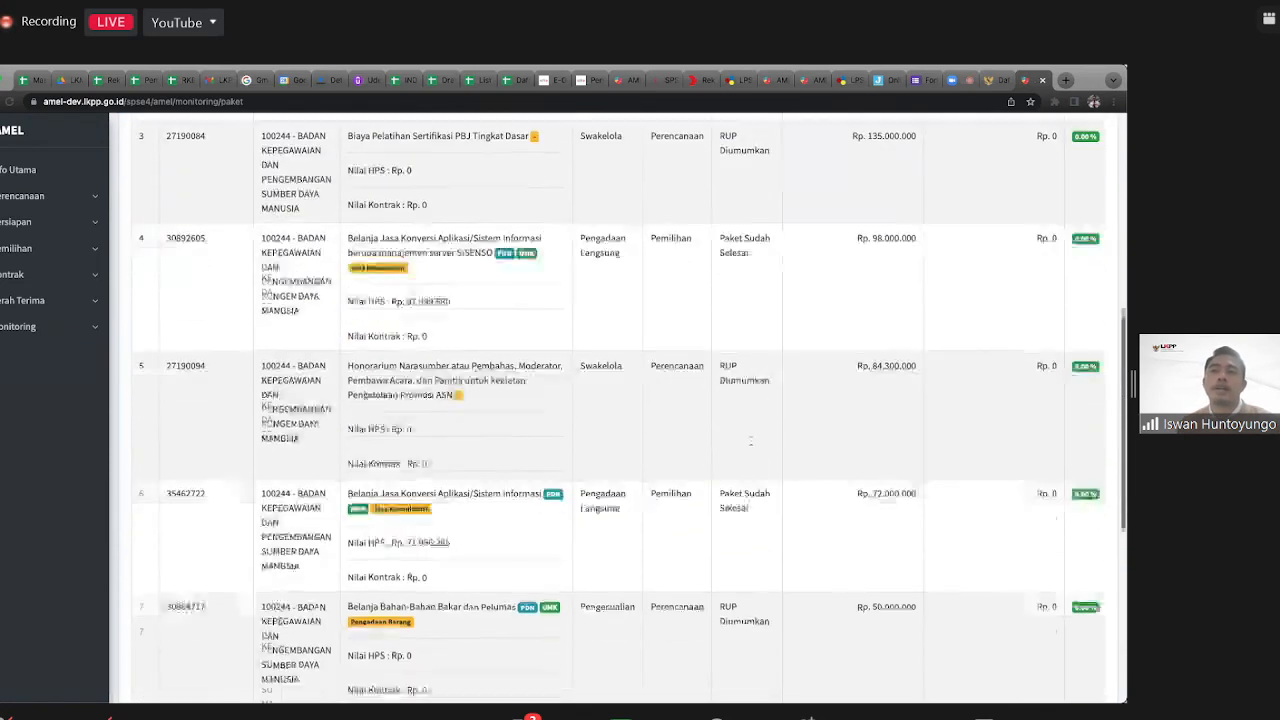
scroll(751, 444, down, 2)
scroll(751, 444, up, 11)
scroll(751, 444, down, 15)
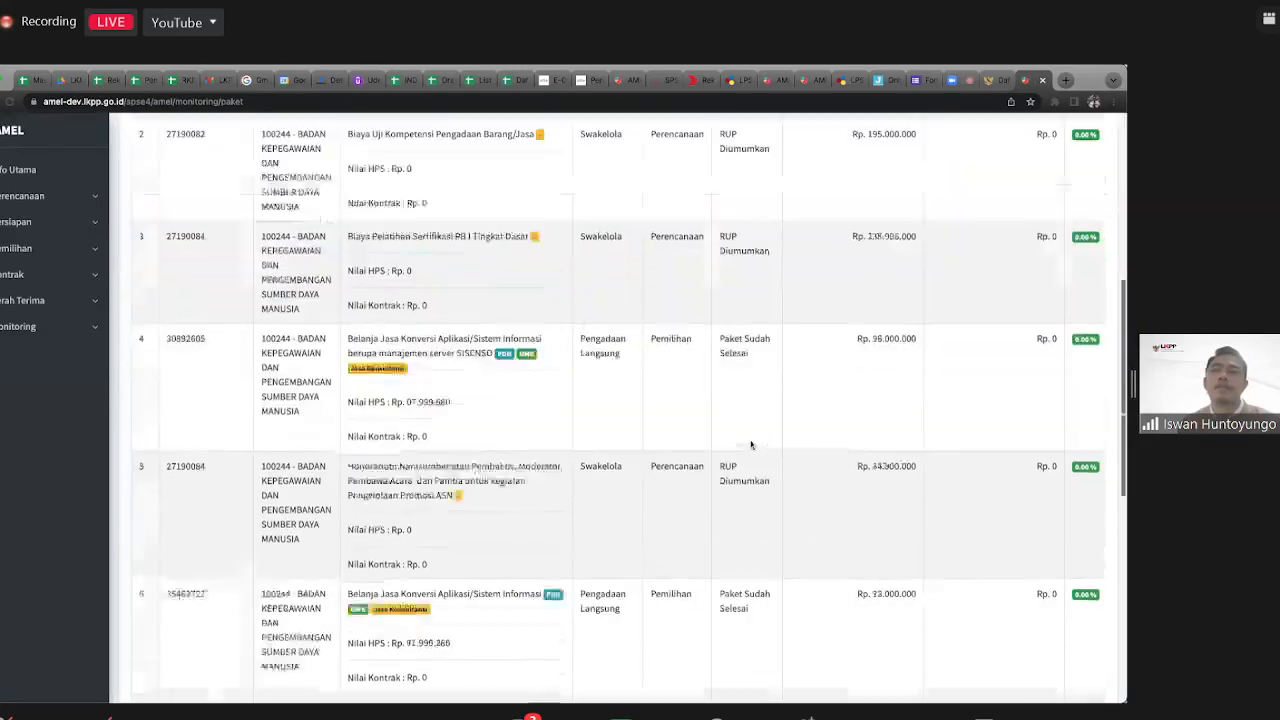
scroll(751, 444, up, 6)
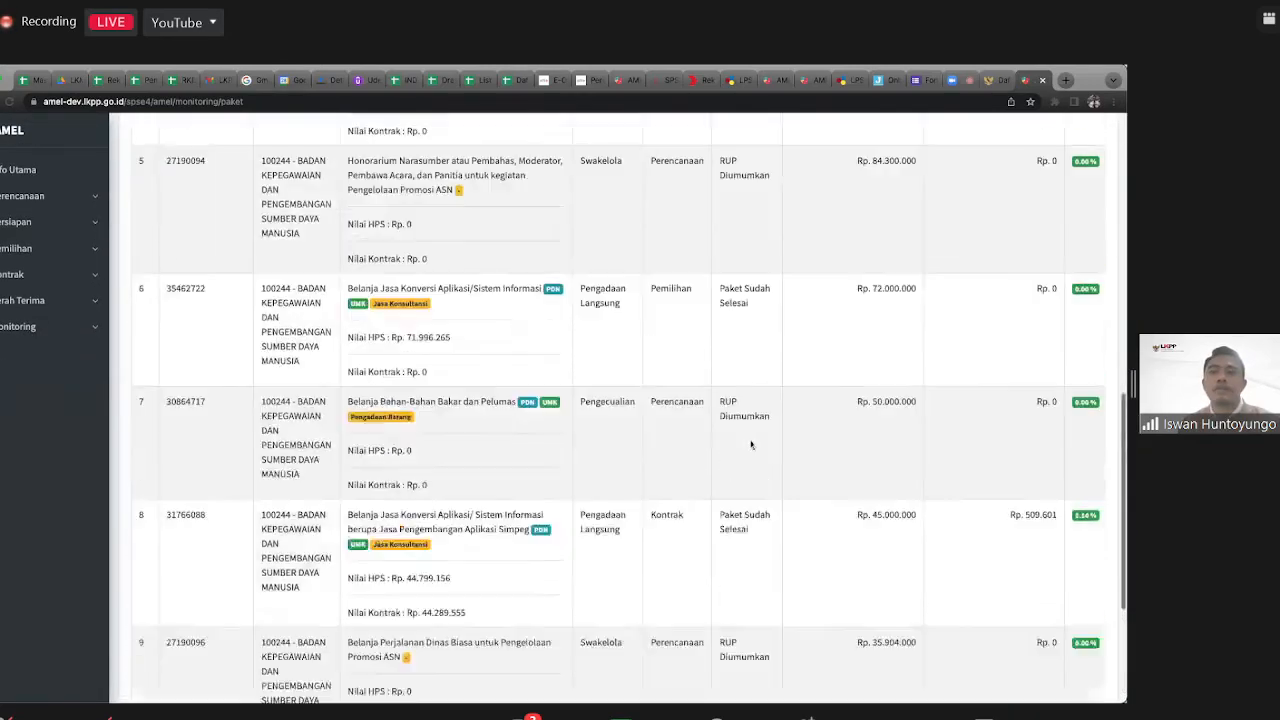
scroll(750, 440, down, 5)
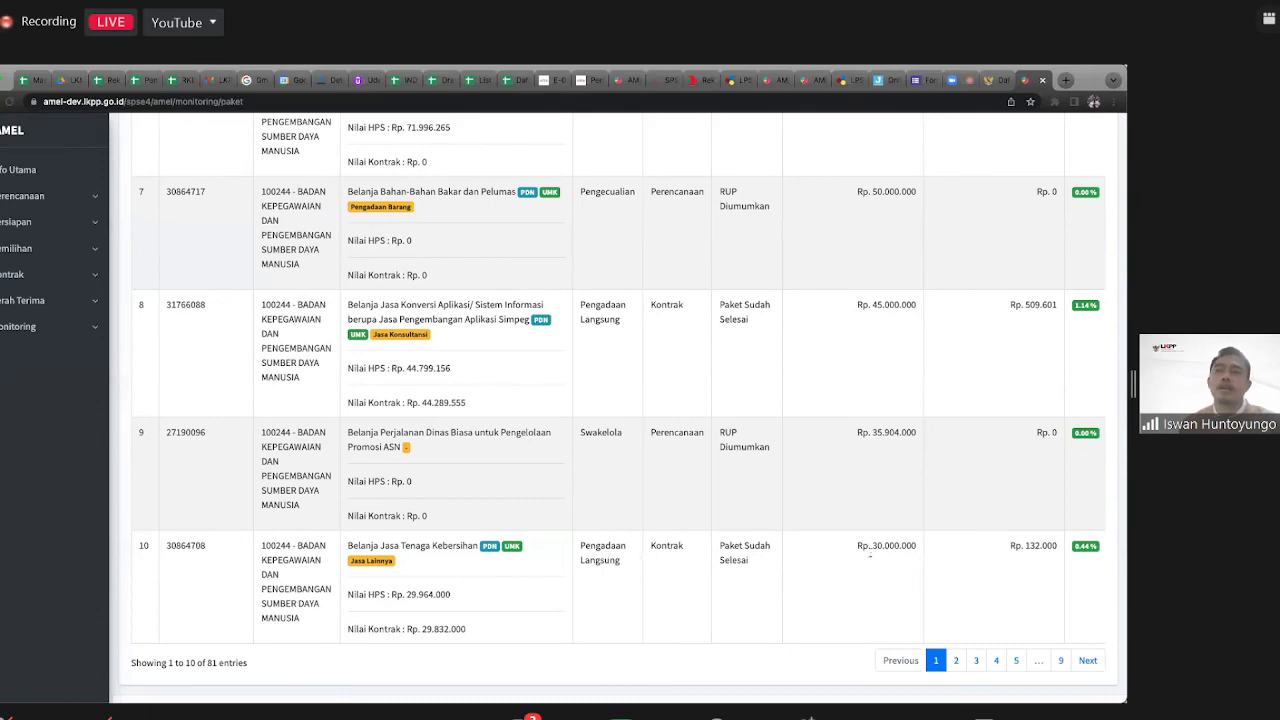
scroll(966, 566, up, 15)
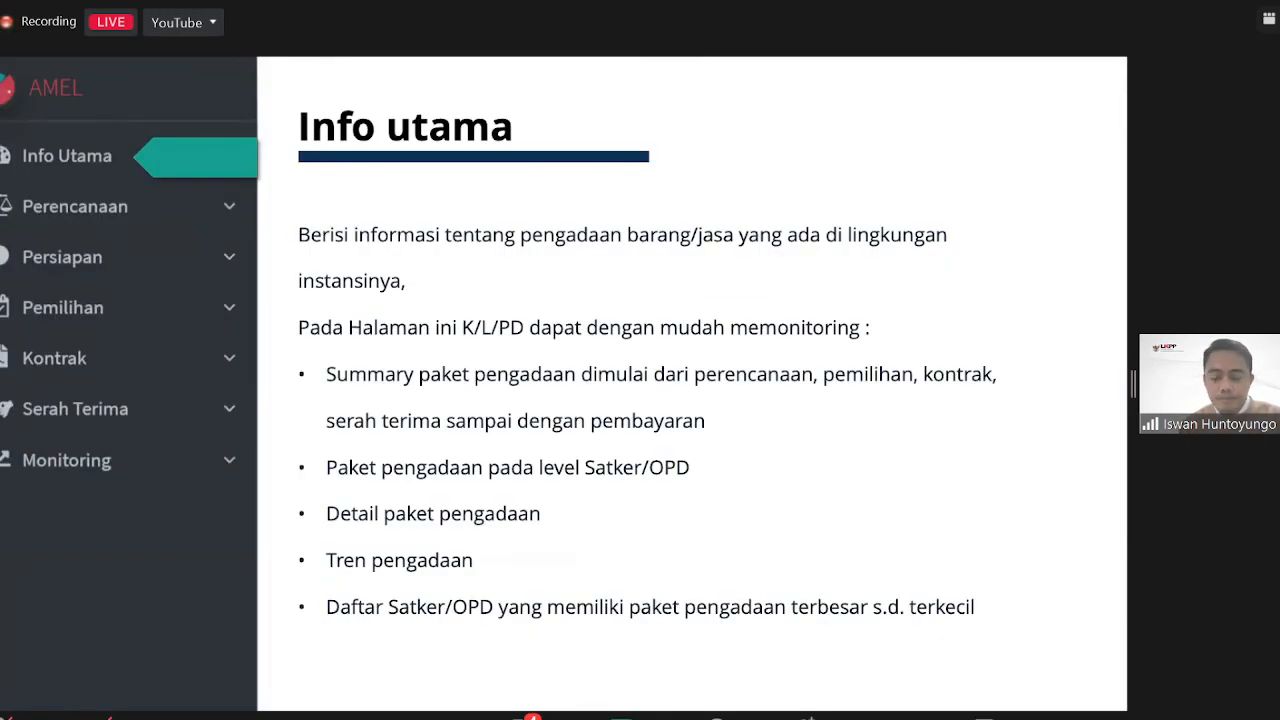
key(Right)
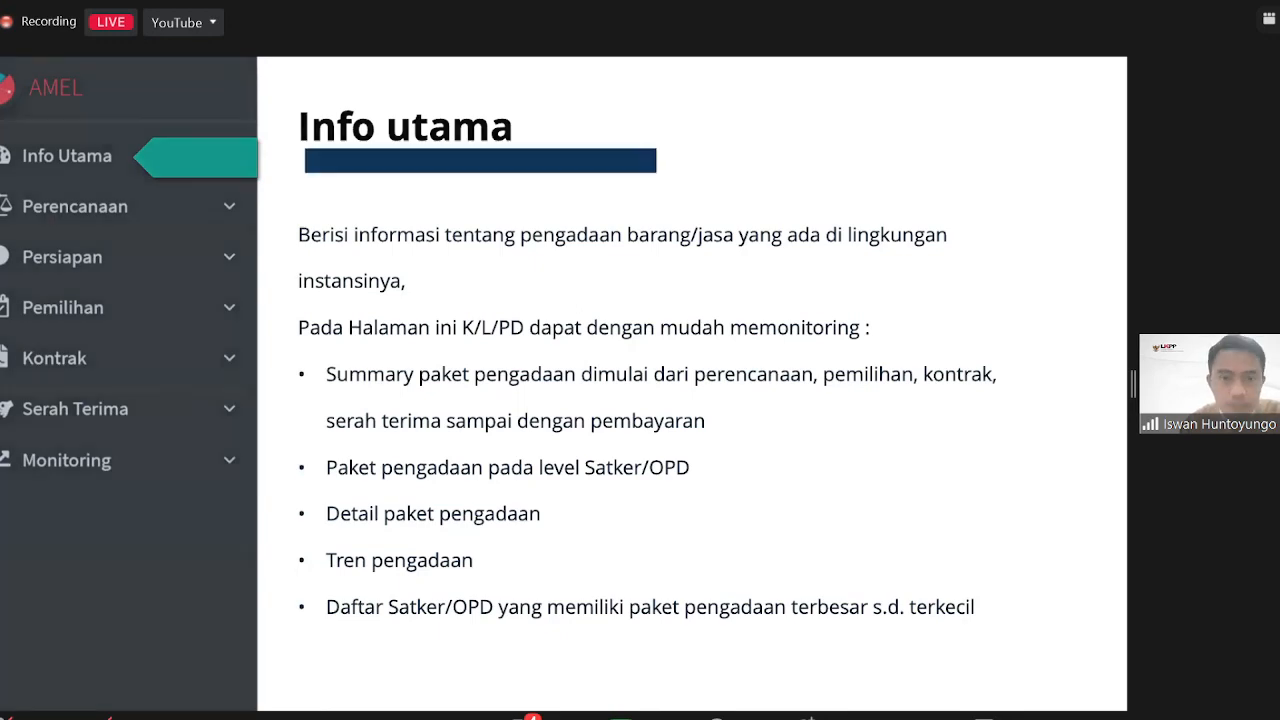